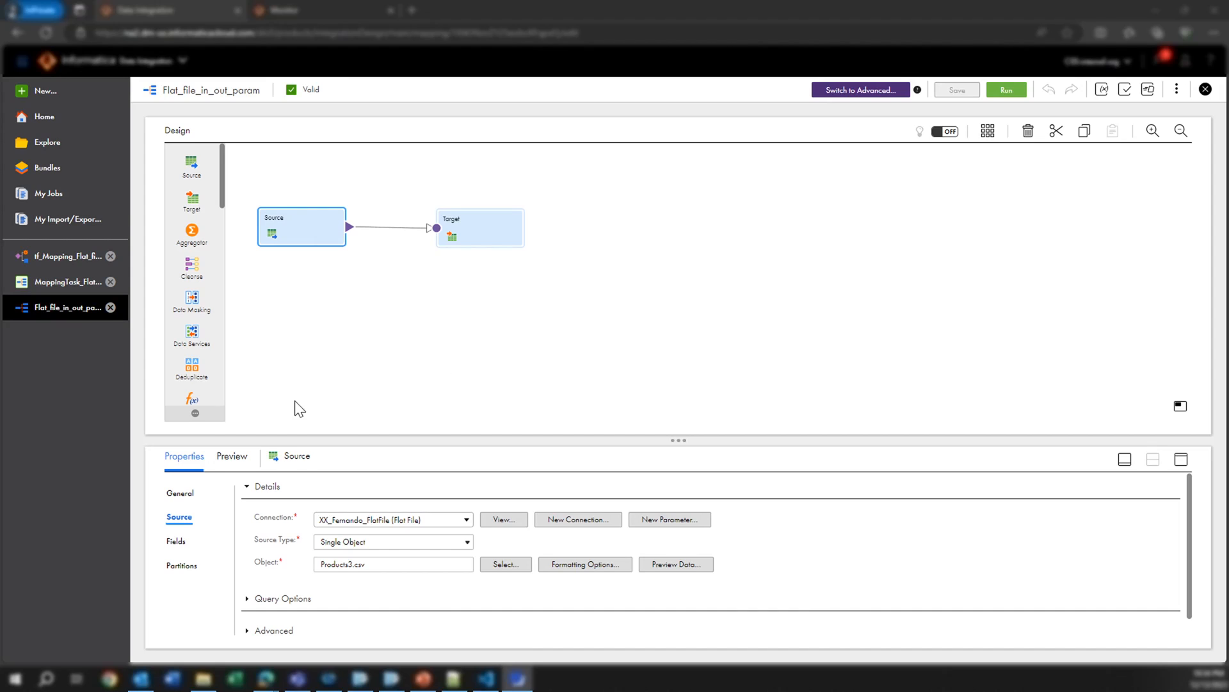
Look through the source type options available for the Source transformation in the Flat_file_in_out_param mapping.
left_click(314, 228)
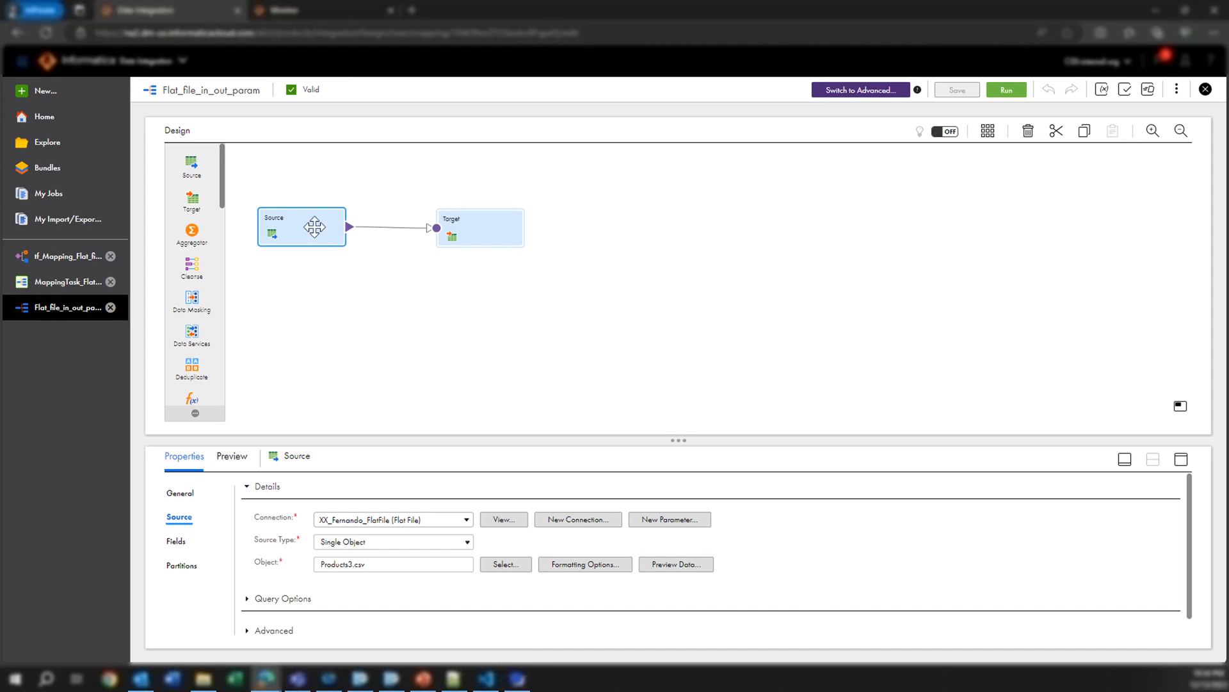
left_click(403, 542)
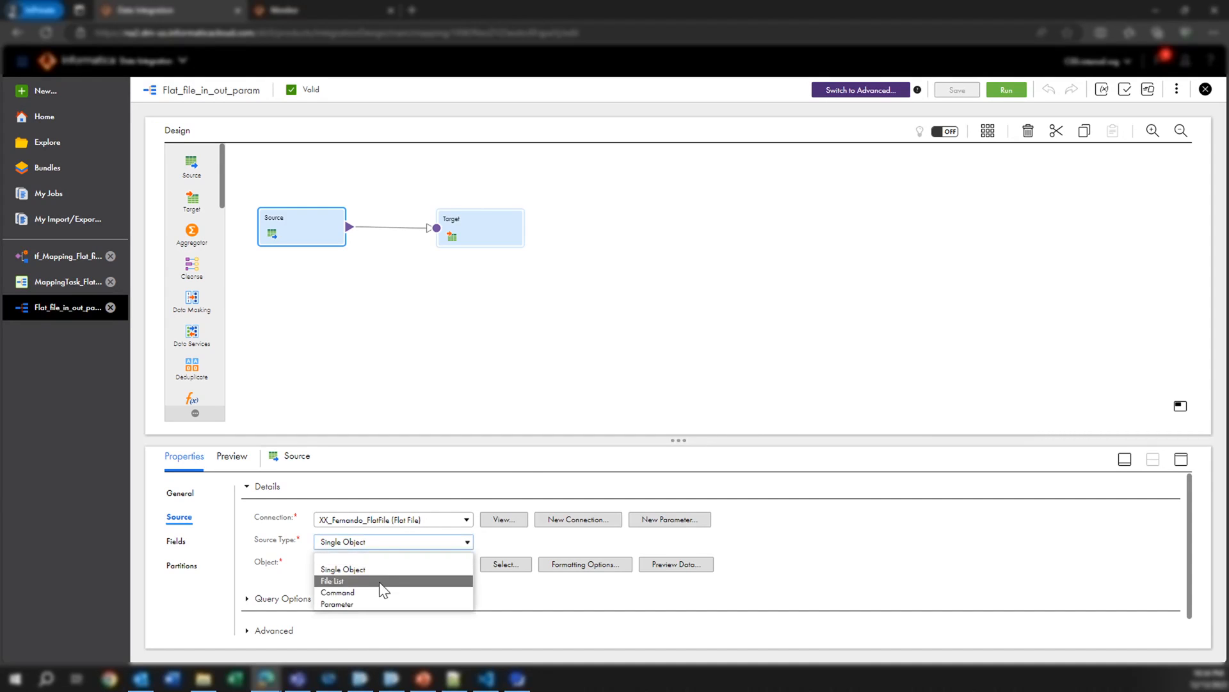
left_click(478, 455)
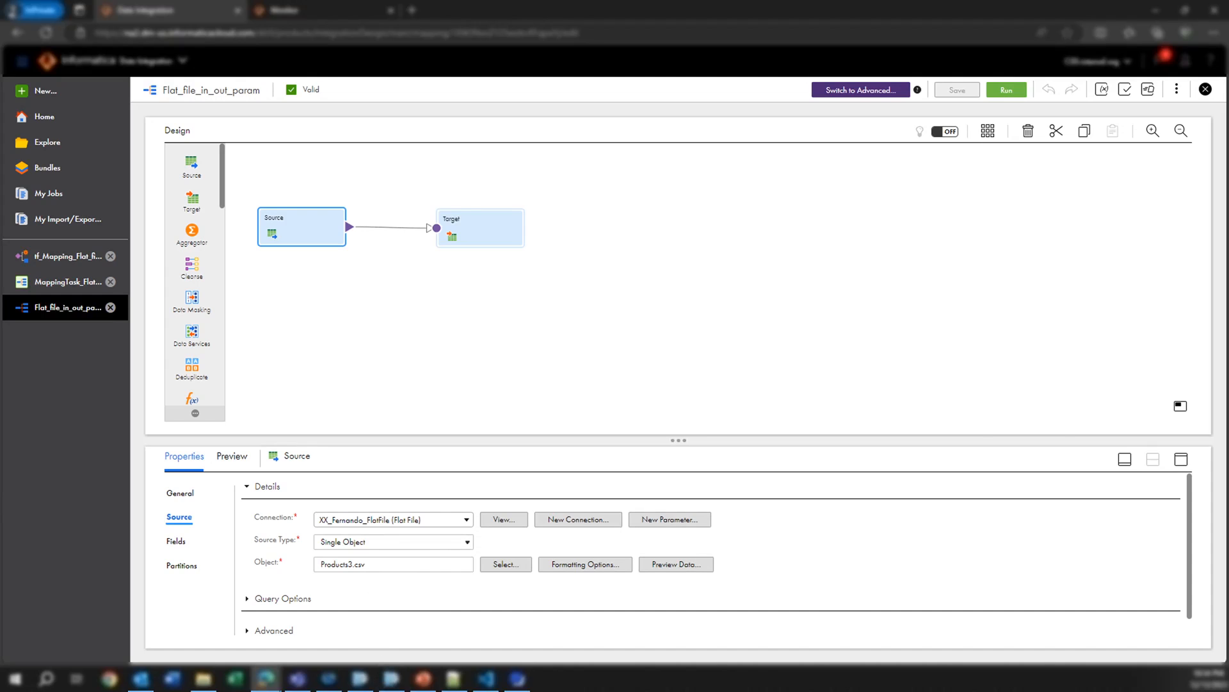
Check the full path of the IICSLabFiles folder in File Explorer, then return to the mapping.
left_click(203, 678)
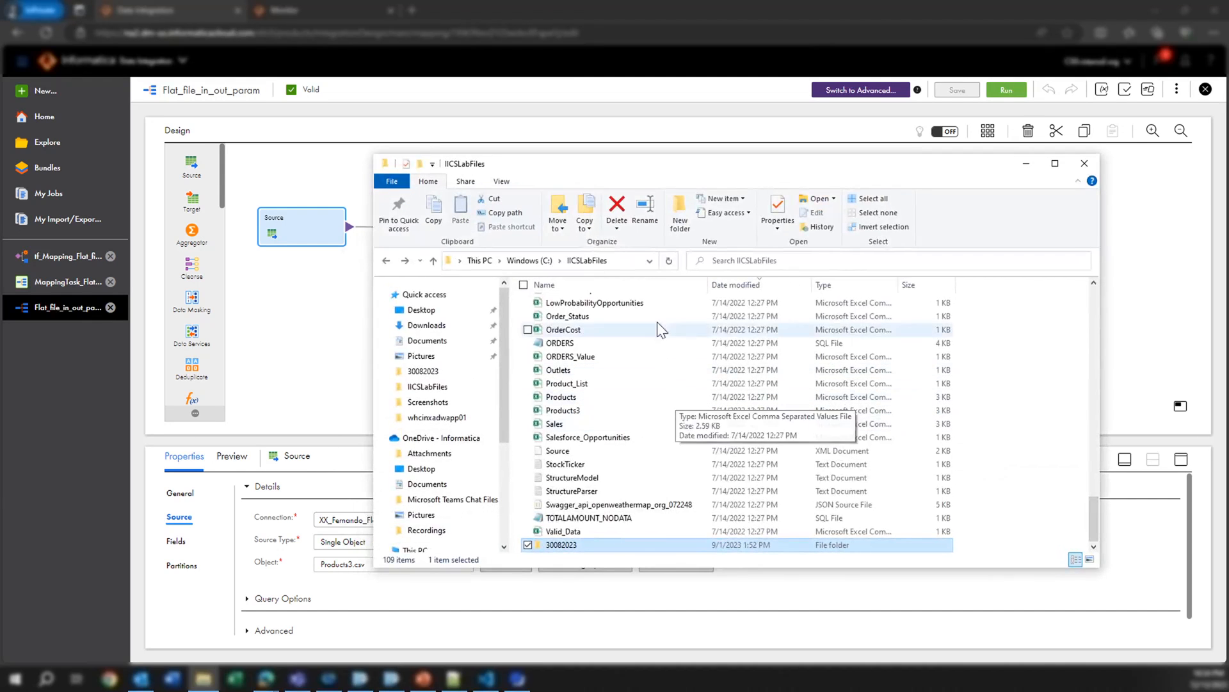
left_click(620, 260)
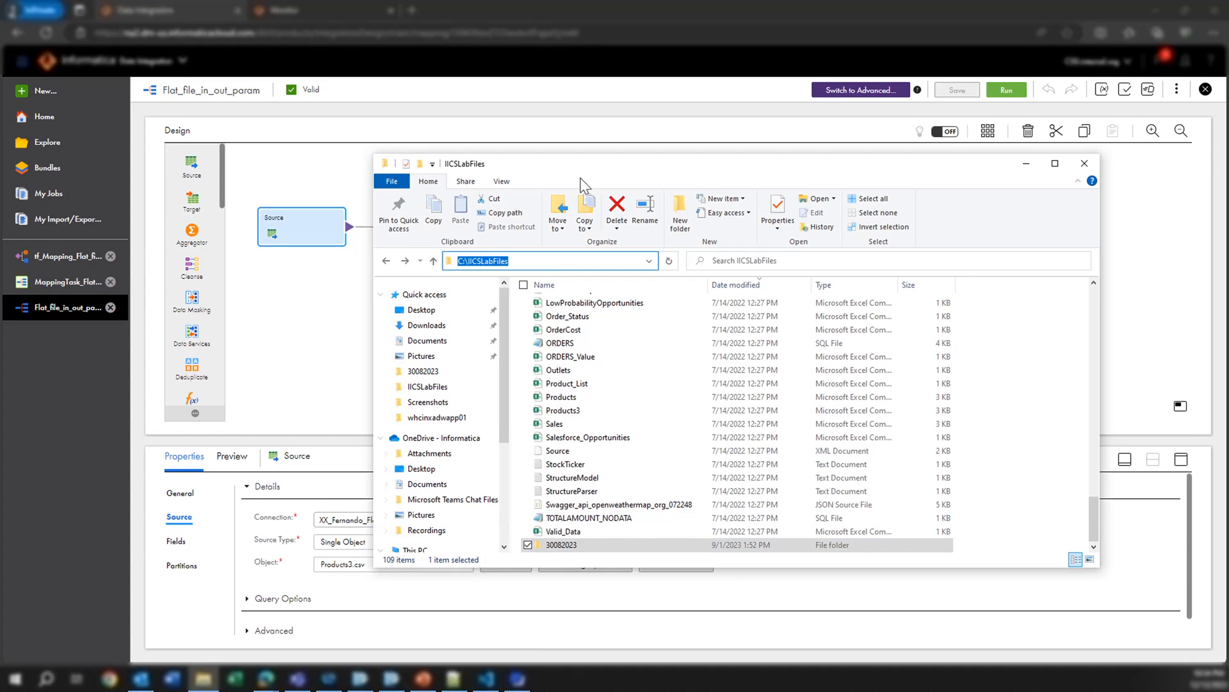
left_click_drag(588, 178, 701, 164)
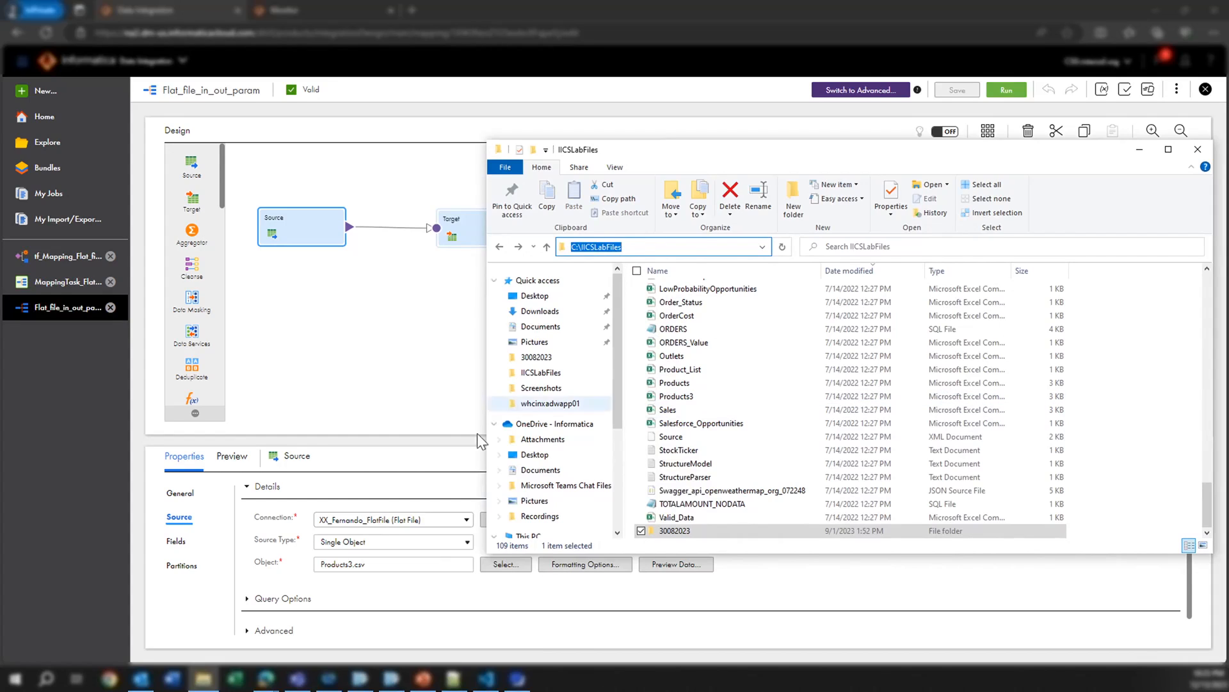
left_click(229, 564)
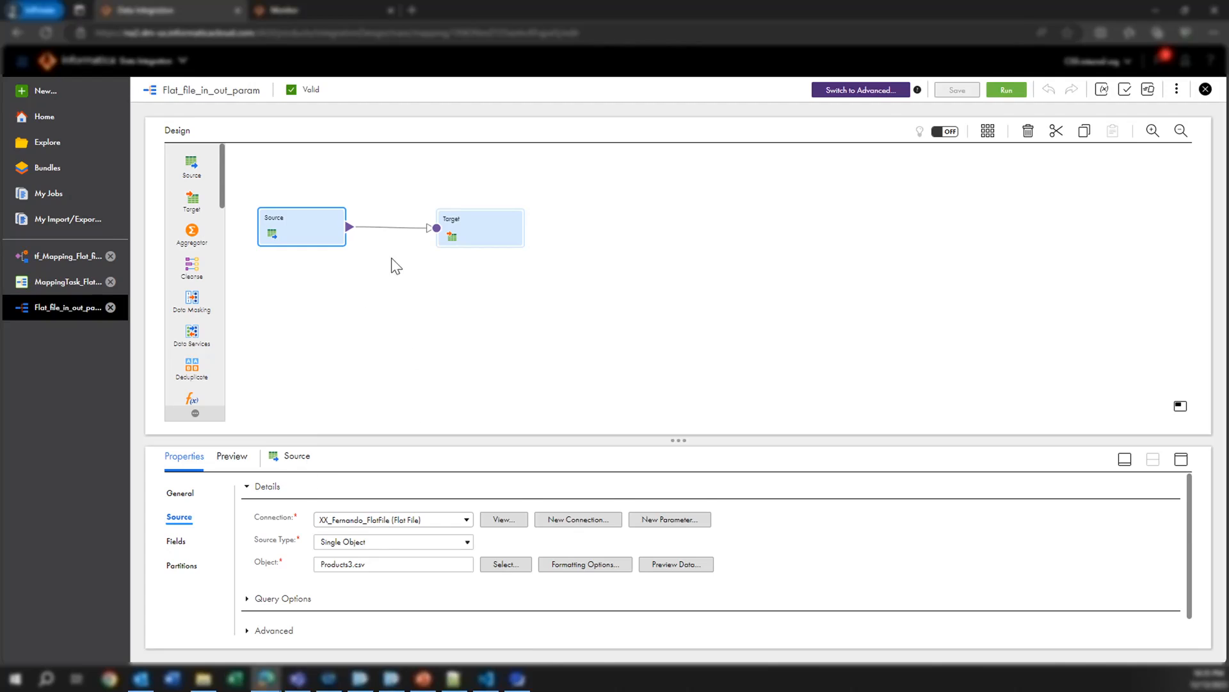
Review the Source transformation's field list and return to its source details.
scroll(377, 512, "down", 1)
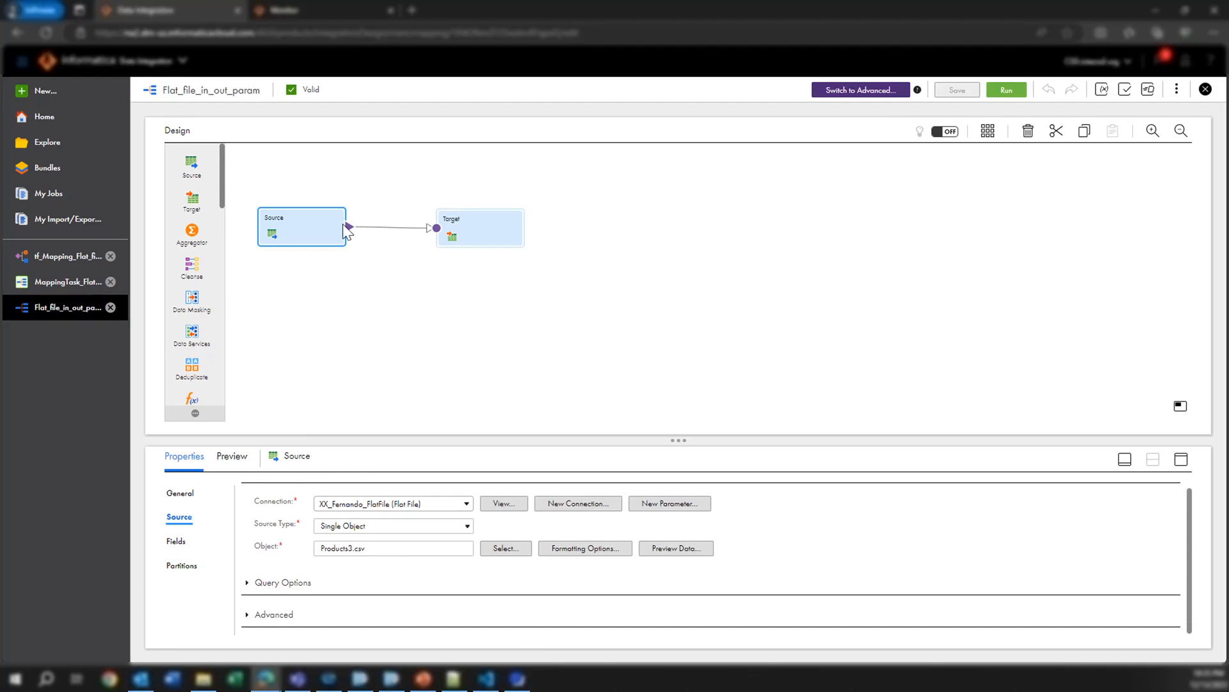
left_click(207, 539)
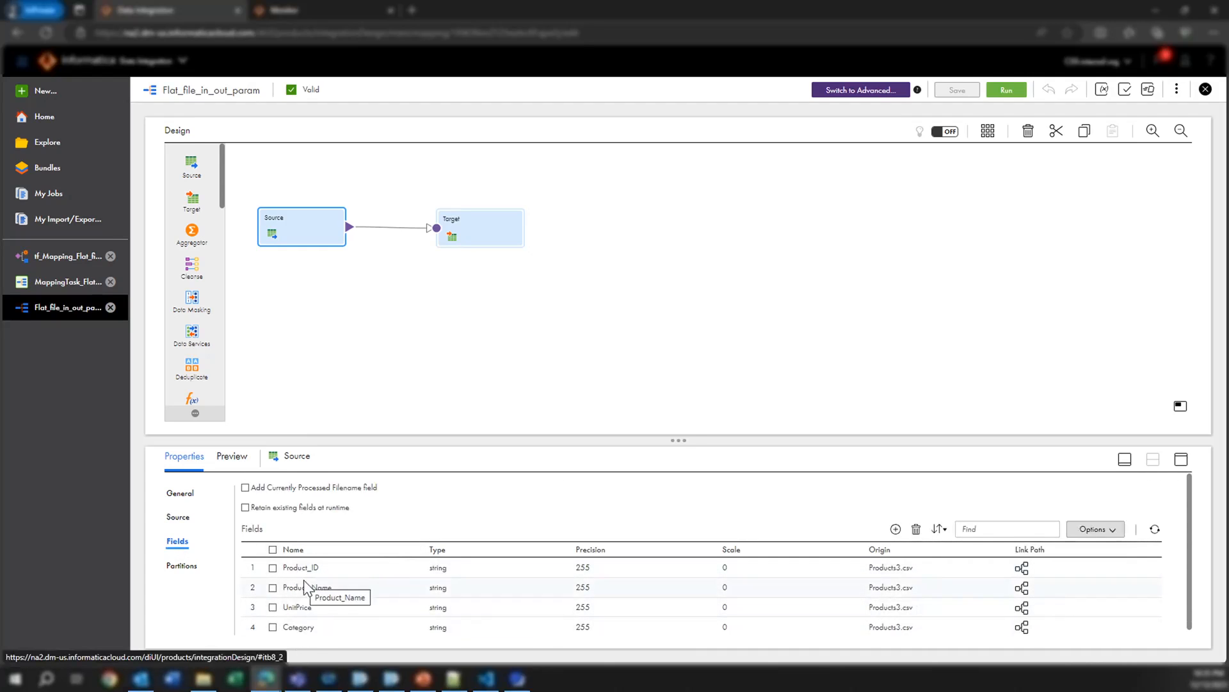
left_click(180, 520)
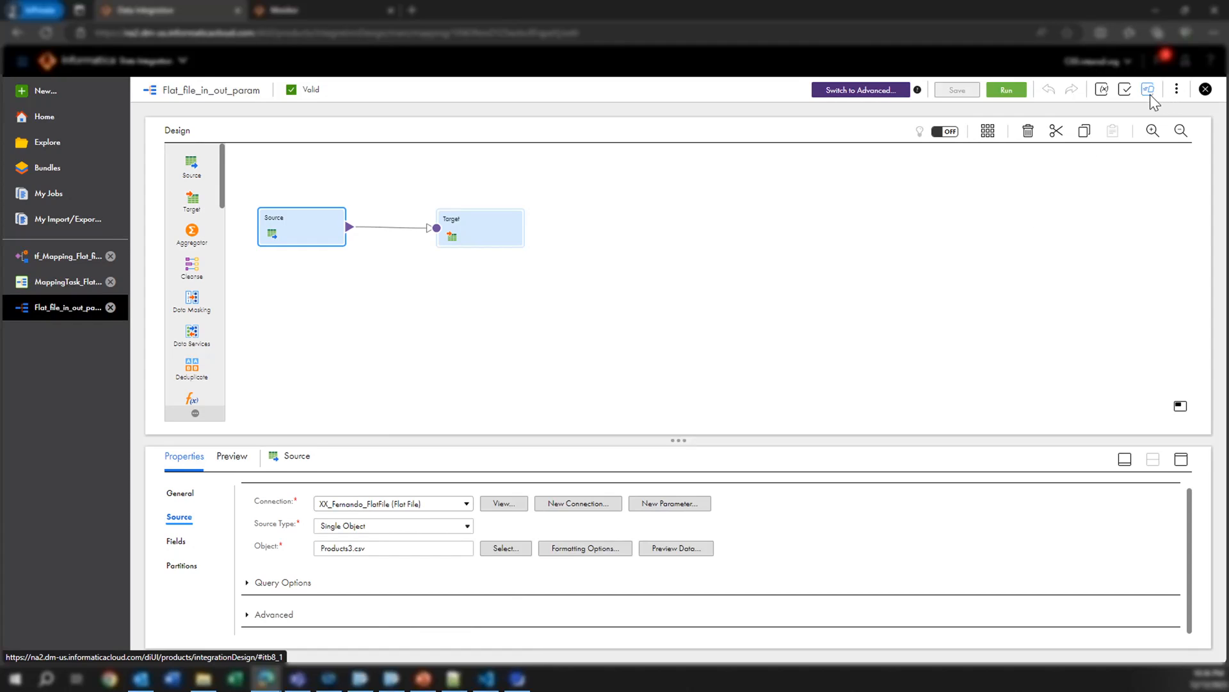
Review the definitions of the mapping's input parameters m_in_param_fileDirectory and m_in_param_filename without changing them.
left_click(1104, 90)
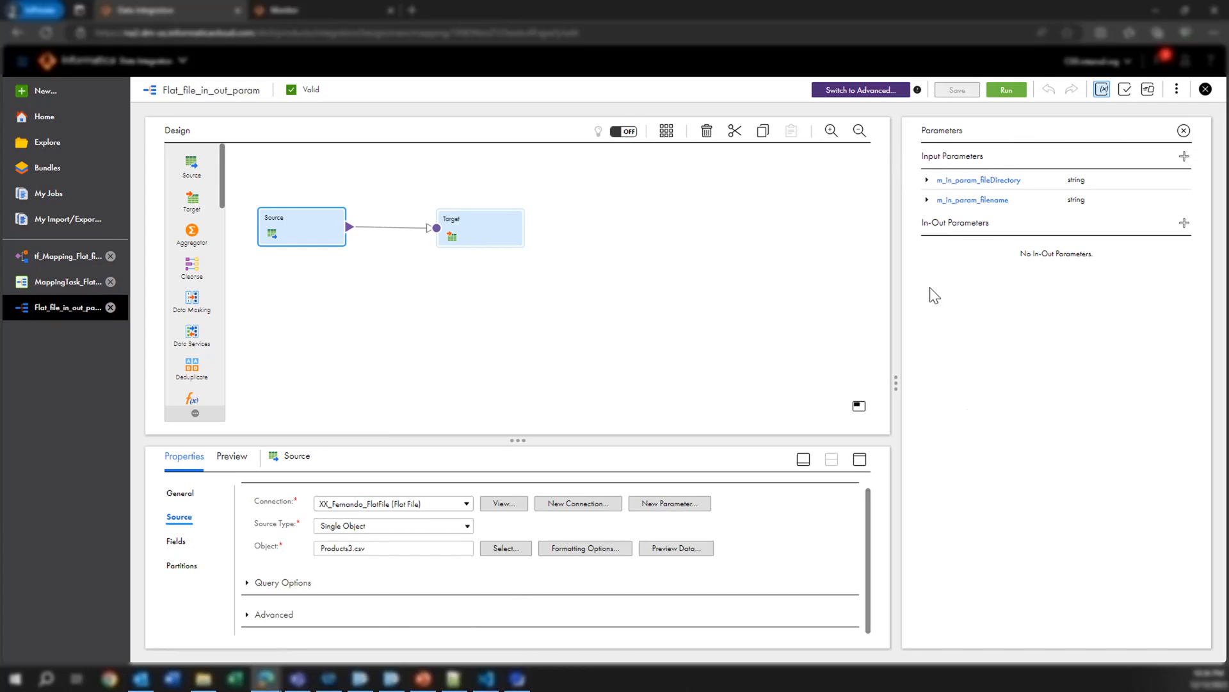
left_click(967, 183)
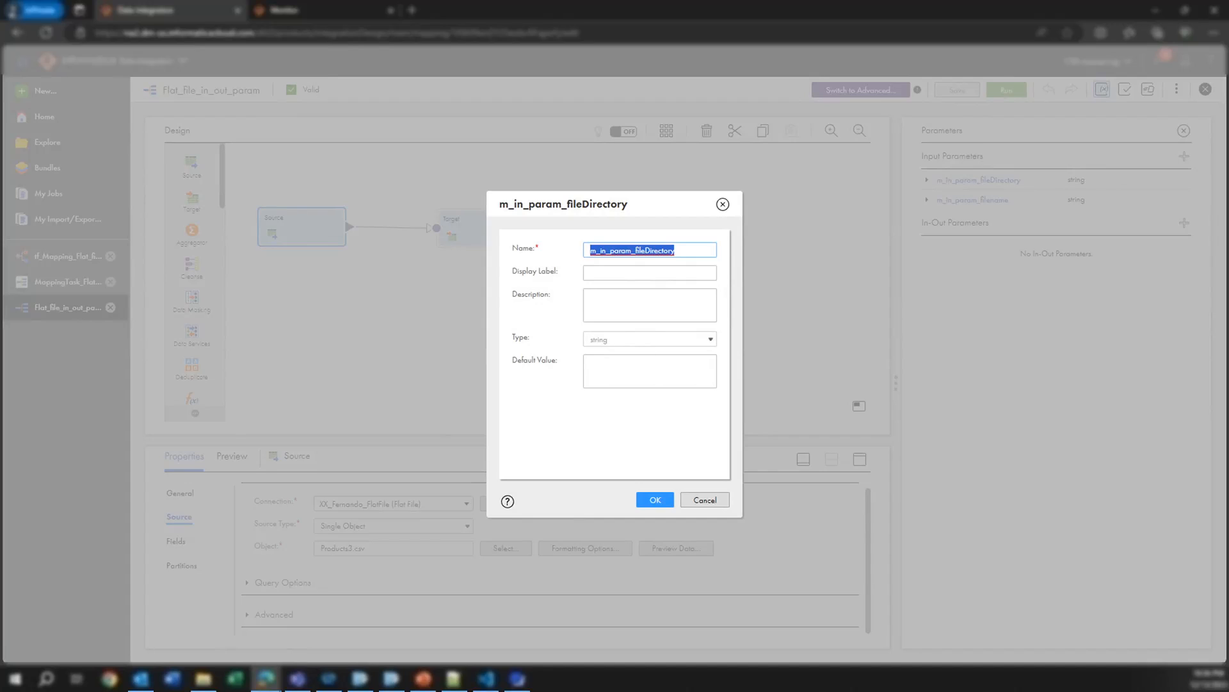
left_click(723, 204)
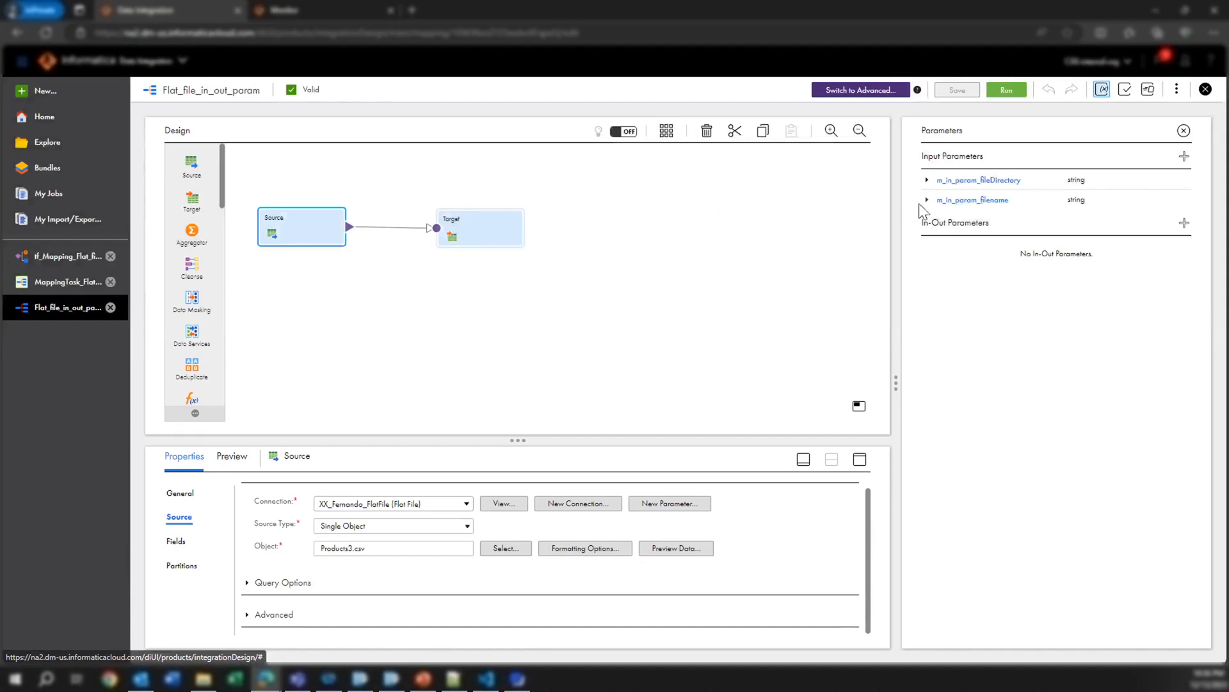
left_click(944, 204)
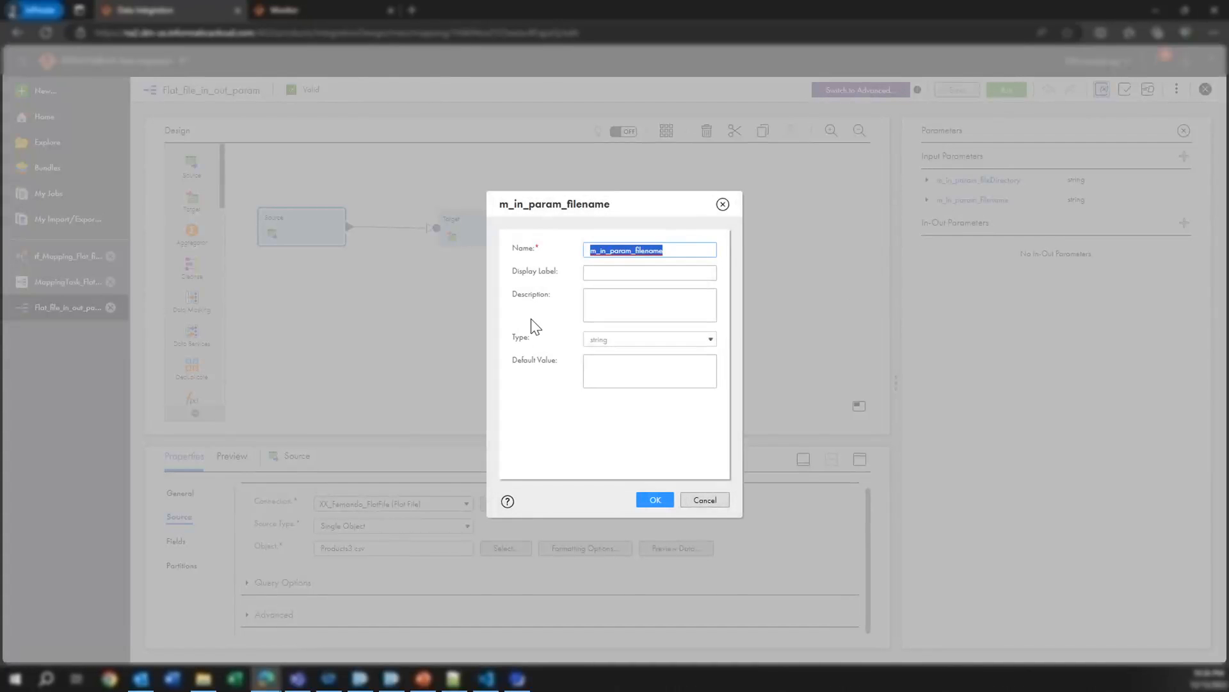
left_click(721, 204)
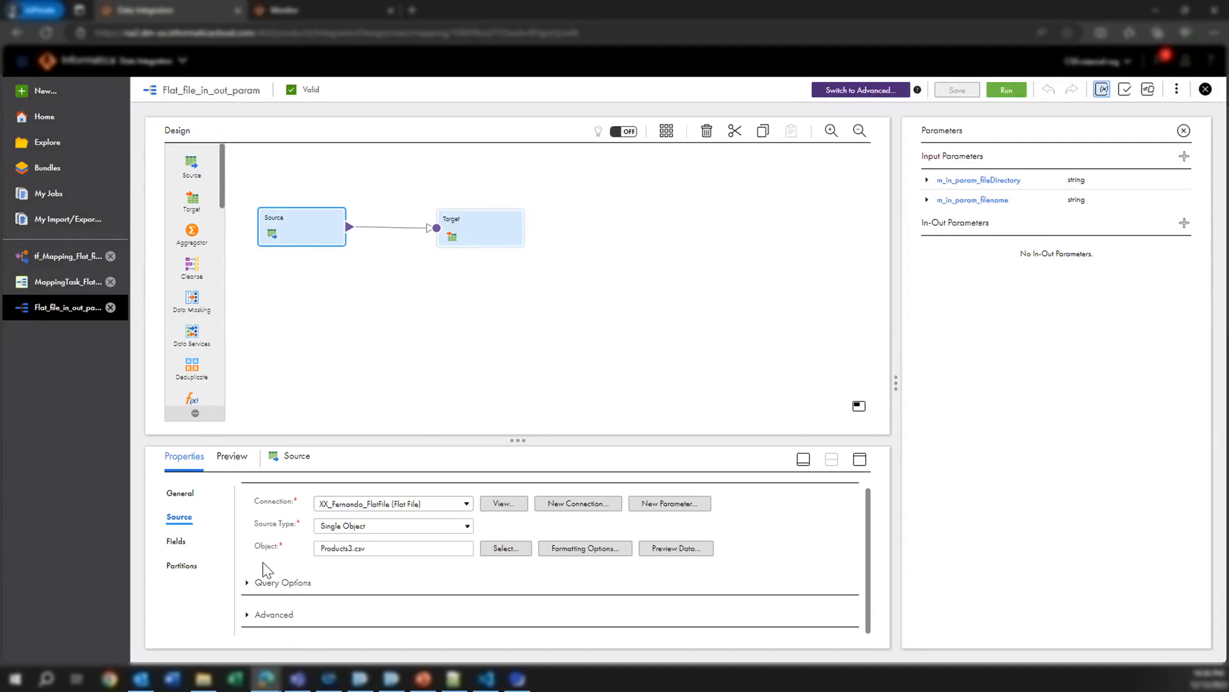
Examine the Source's advanced properties to see which parameters supply the source file directory and source filename.
left_click(247, 615)
scroll(470, 595, "down", 2)
scroll(474, 596, "down", 3)
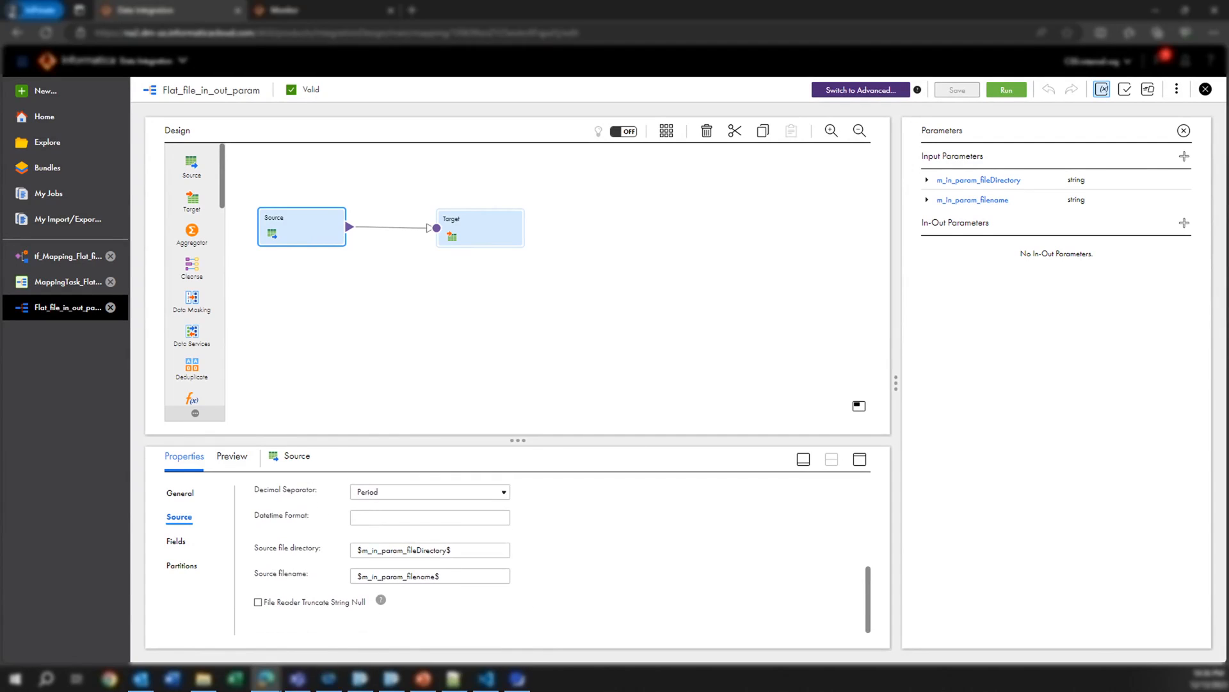
left_click_drag(254, 547, 322, 548)
left_click_drag(254, 573, 303, 574)
scroll(355, 500, "up", 3)
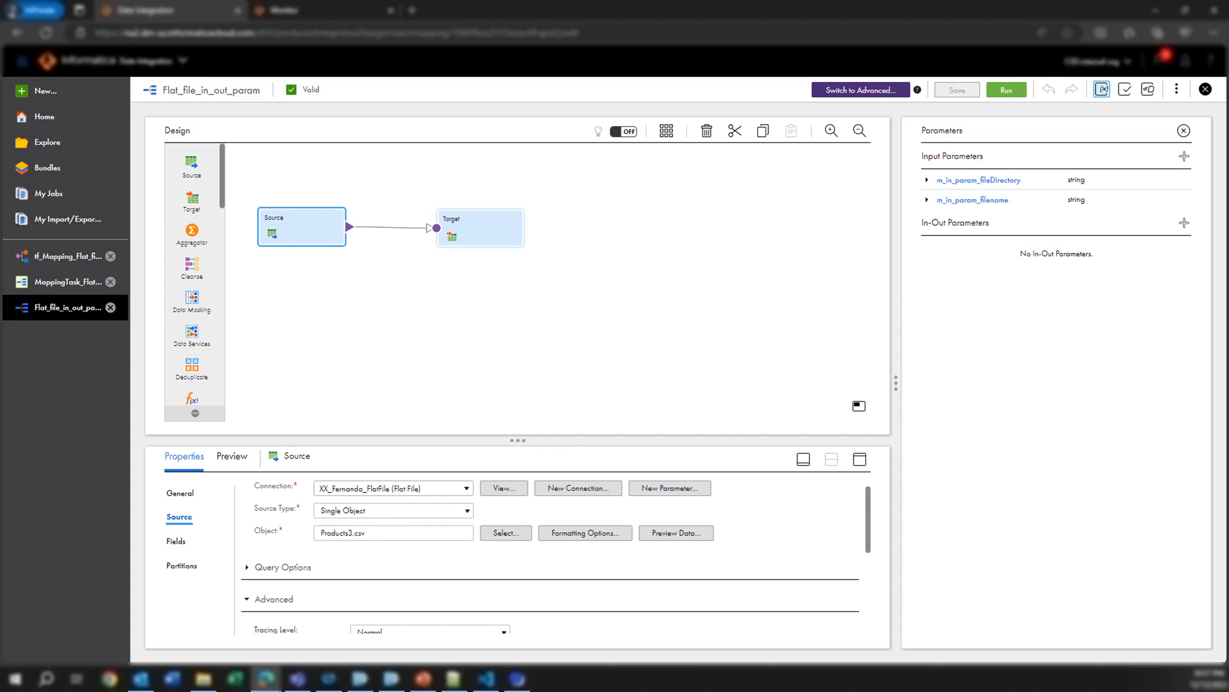
scroll(522, 562, "down", 1)
scroll(524, 561, "down", 2)
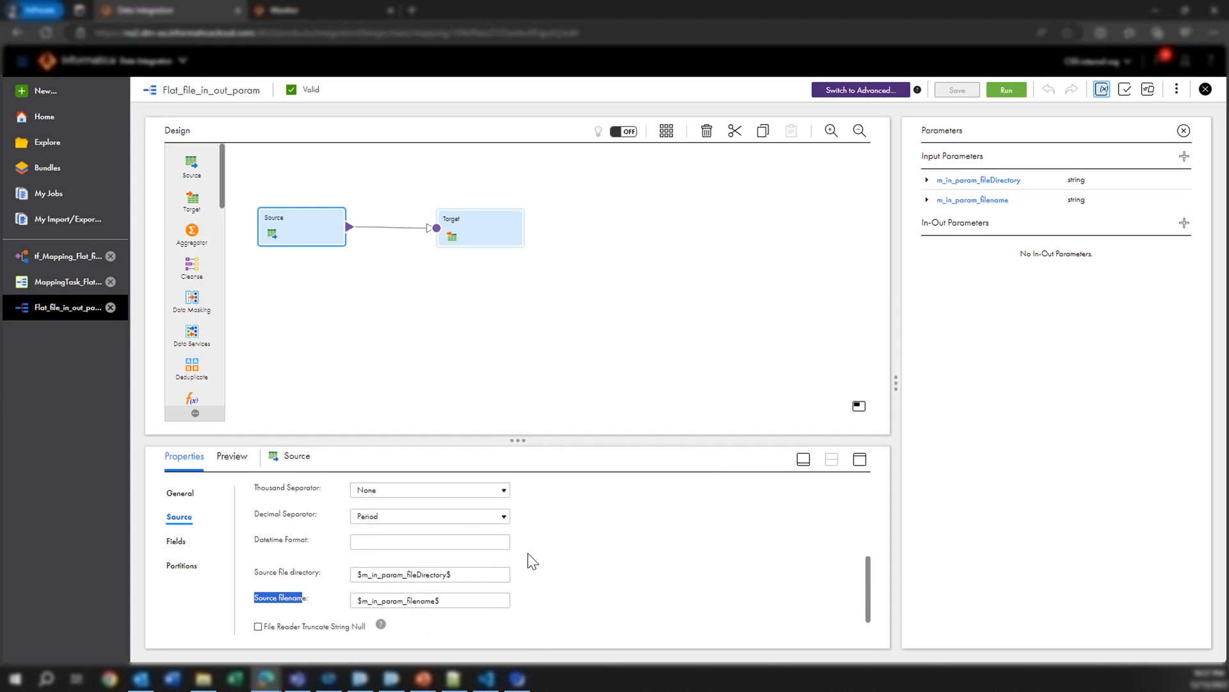
scroll(294, 512, "up", 2)
scroll(402, 546, "down", 2)
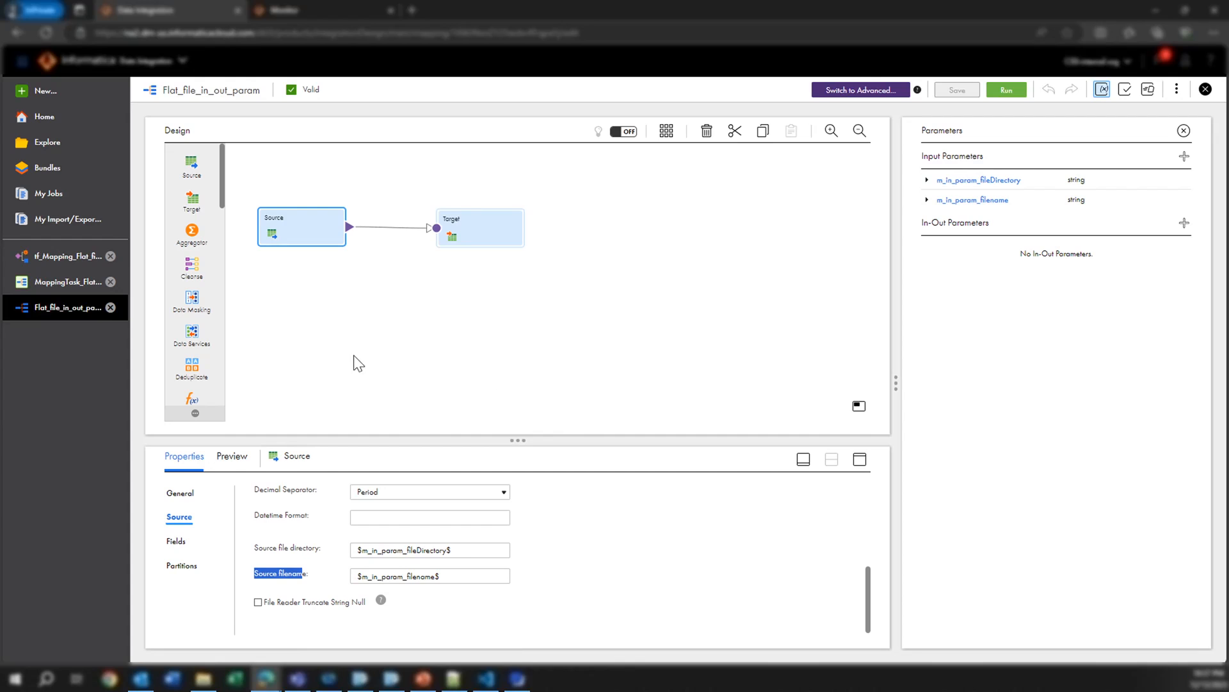
Edit MappingTask_Flat_file_in_out_param, check its input parameter values against the IICSLabFiles folder path, and save the task.
left_click(52, 283)
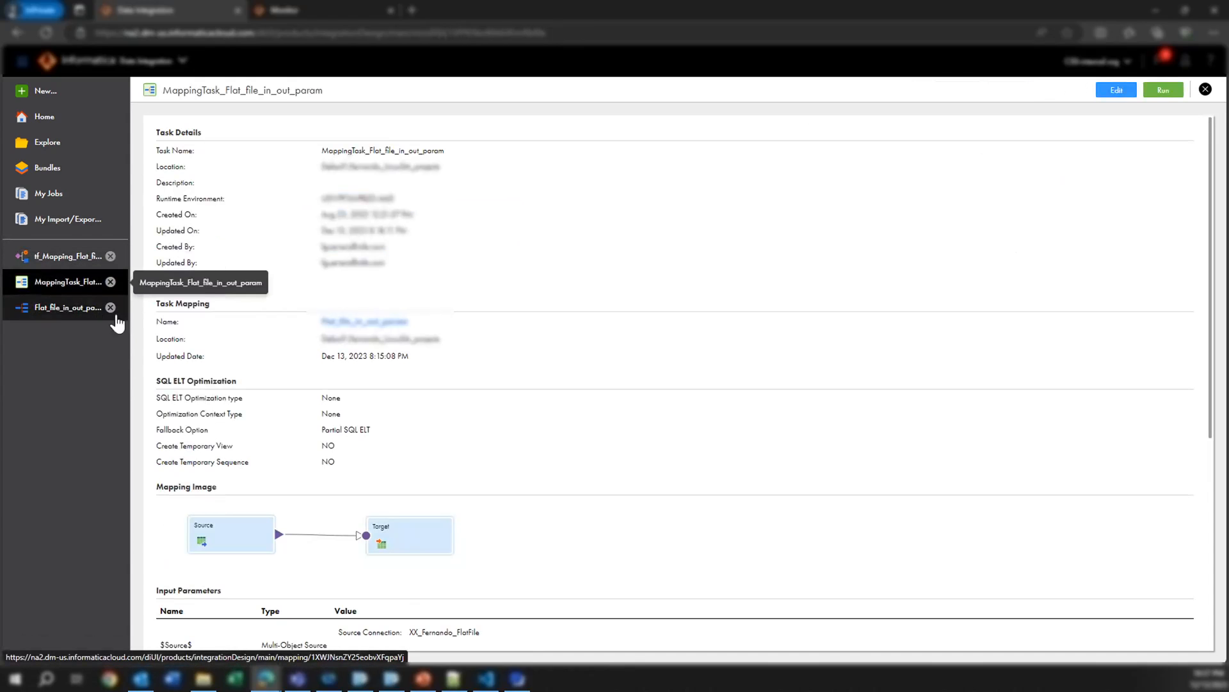
left_click(1118, 93)
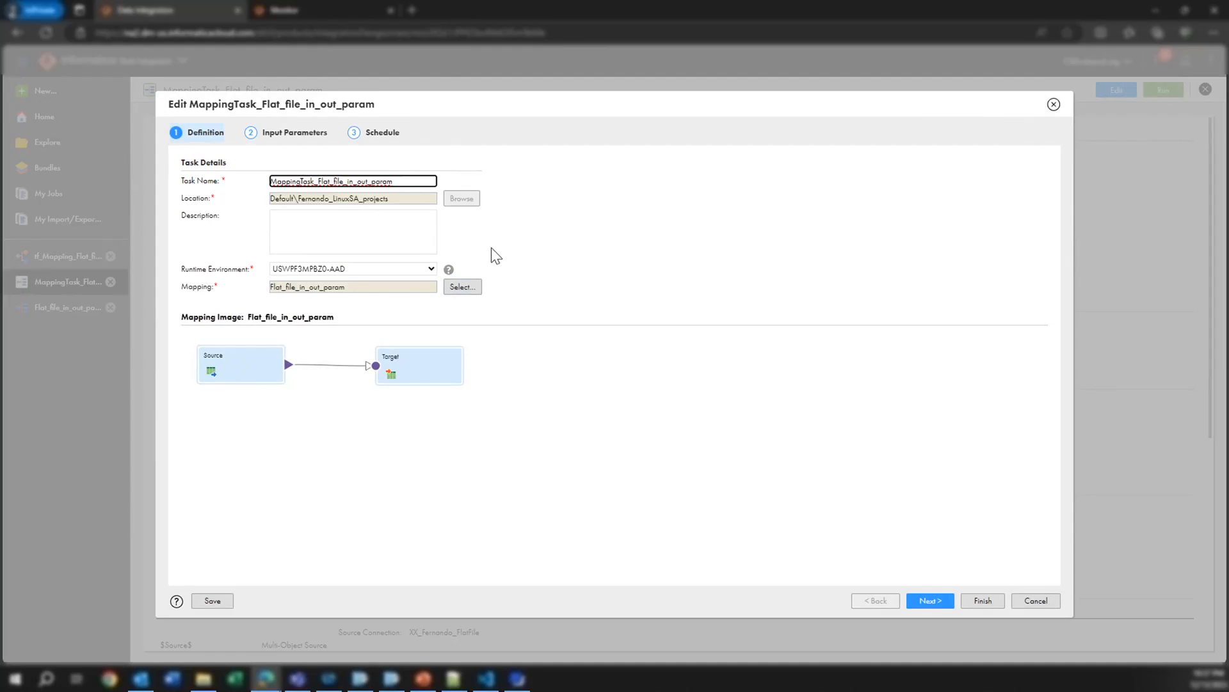
left_click(934, 600)
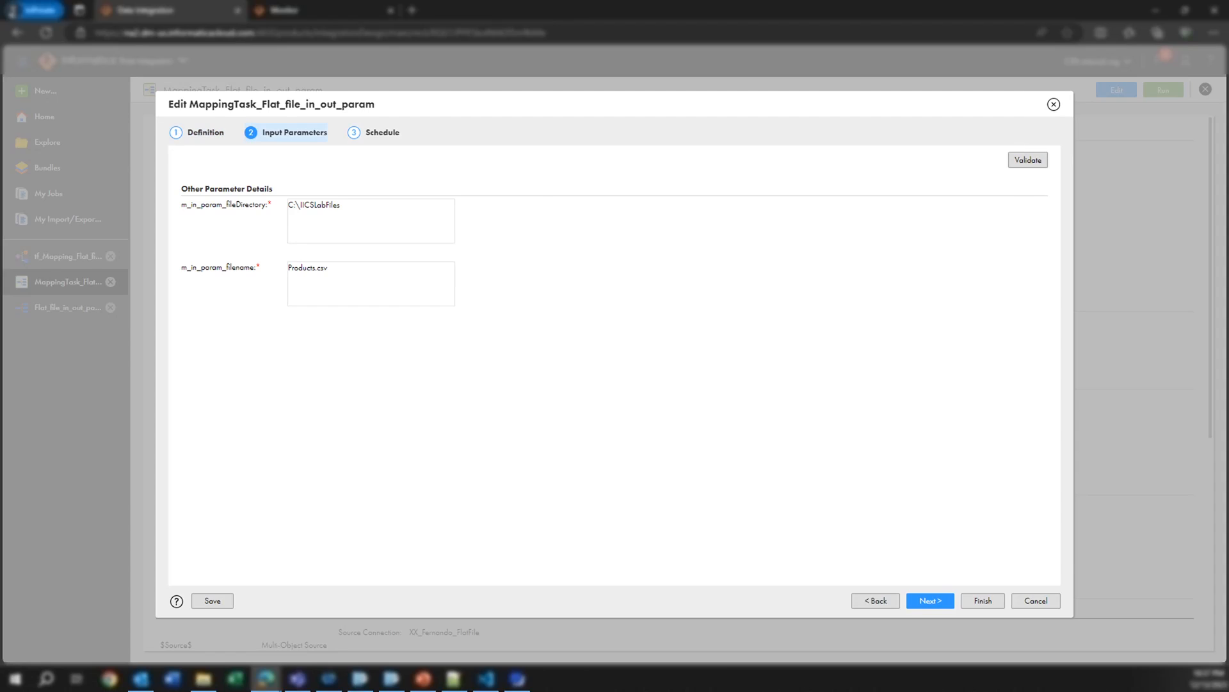
key("alt+Tab")
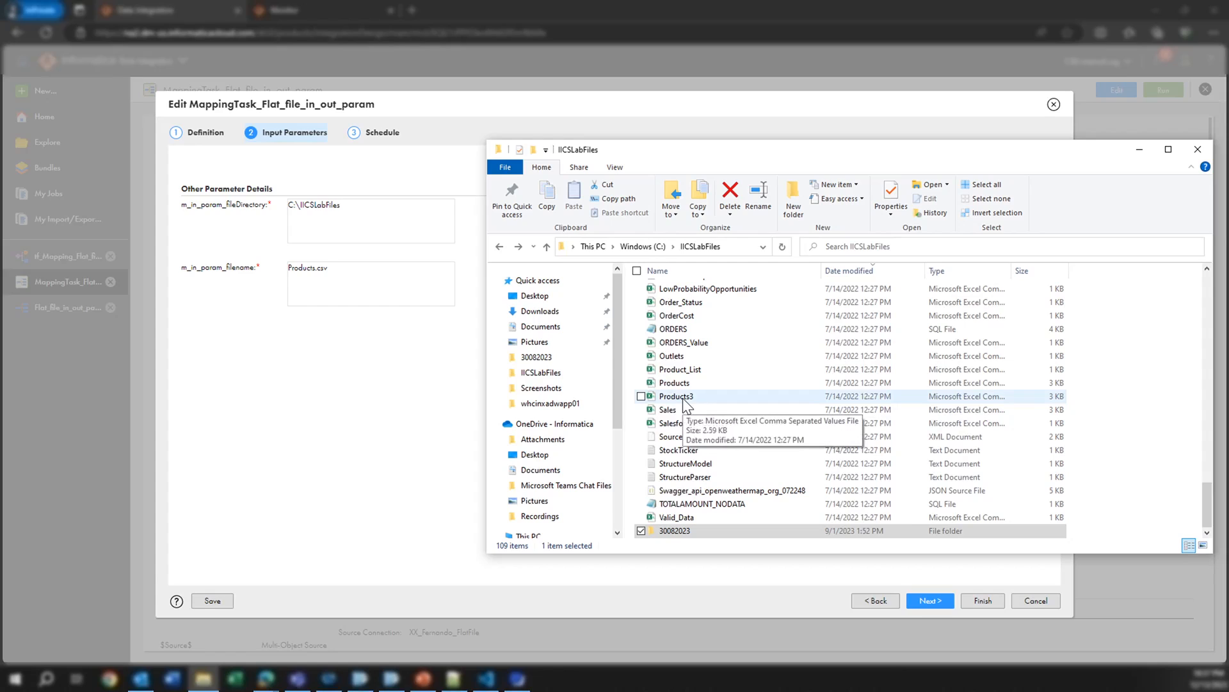
left_click(741, 248)
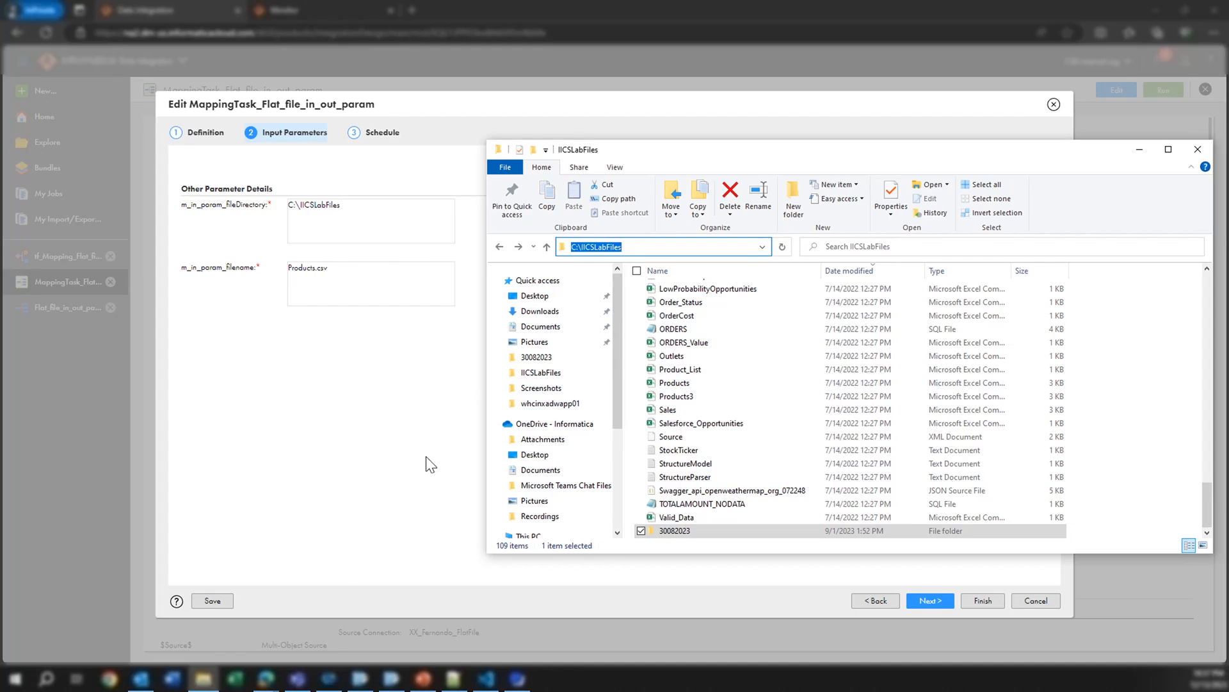
left_click(367, 355)
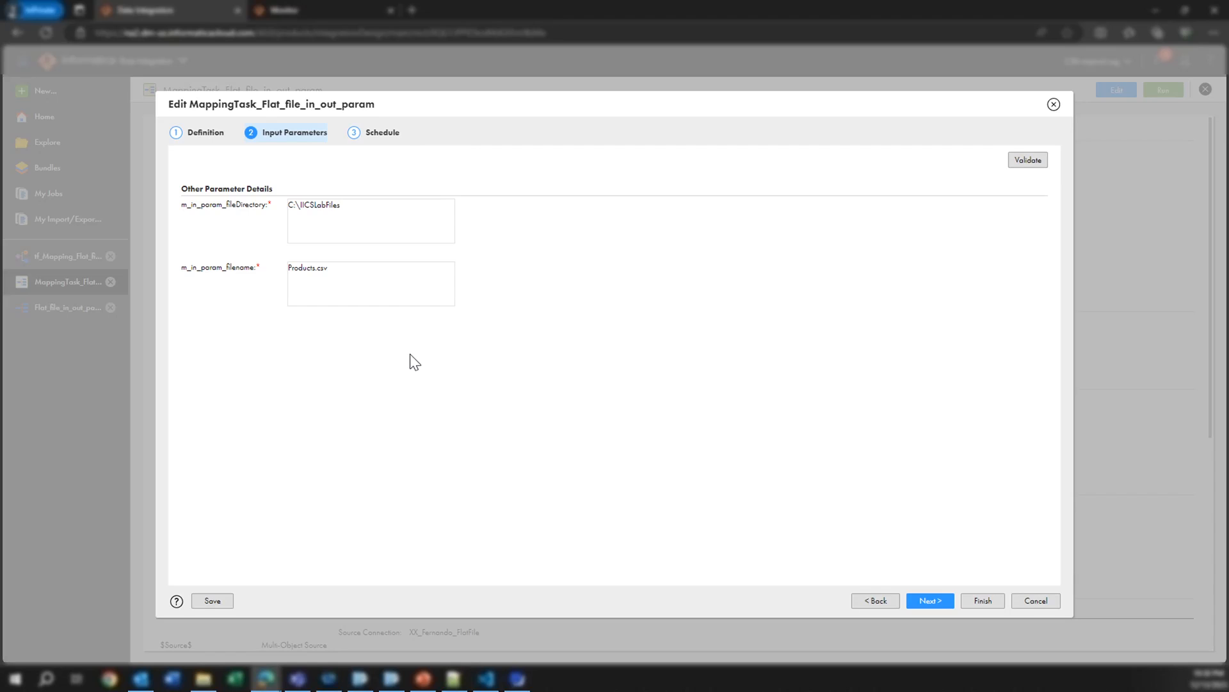
left_click(985, 604)
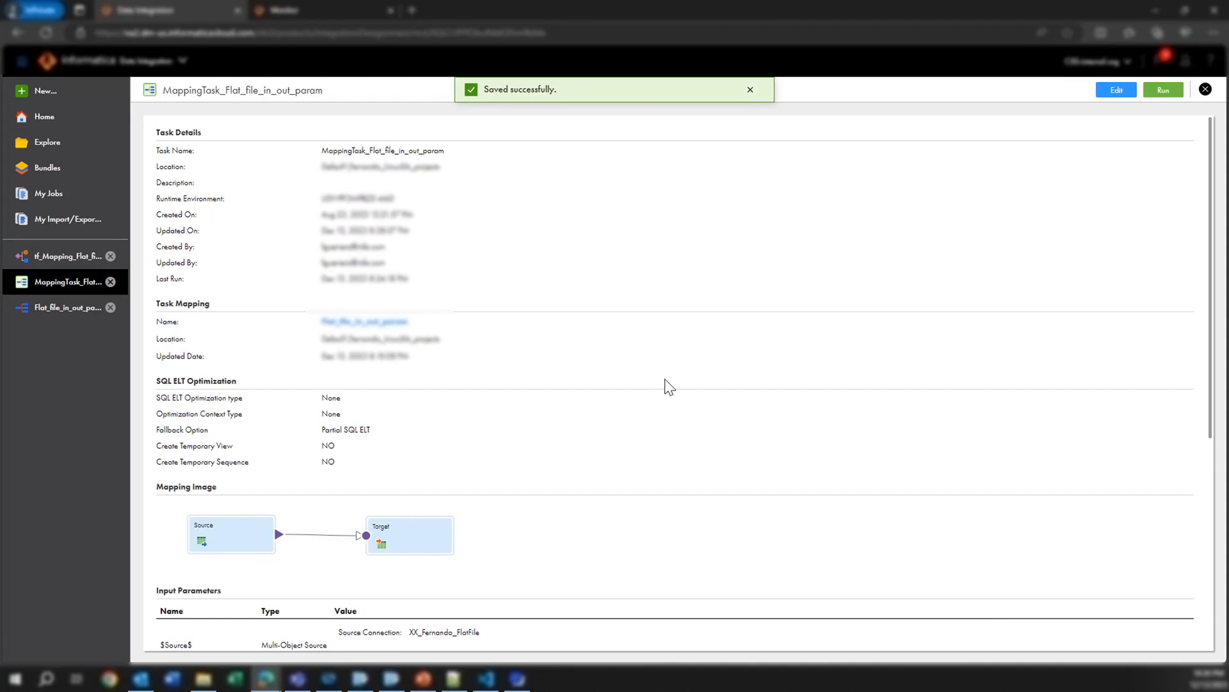
Delete the m_in_param_fileDirectory and m_in_param_filename input fields from Data Task 1 in the taskflow tf_Mapping_Flat_file_in_out_param.
left_click(57, 260)
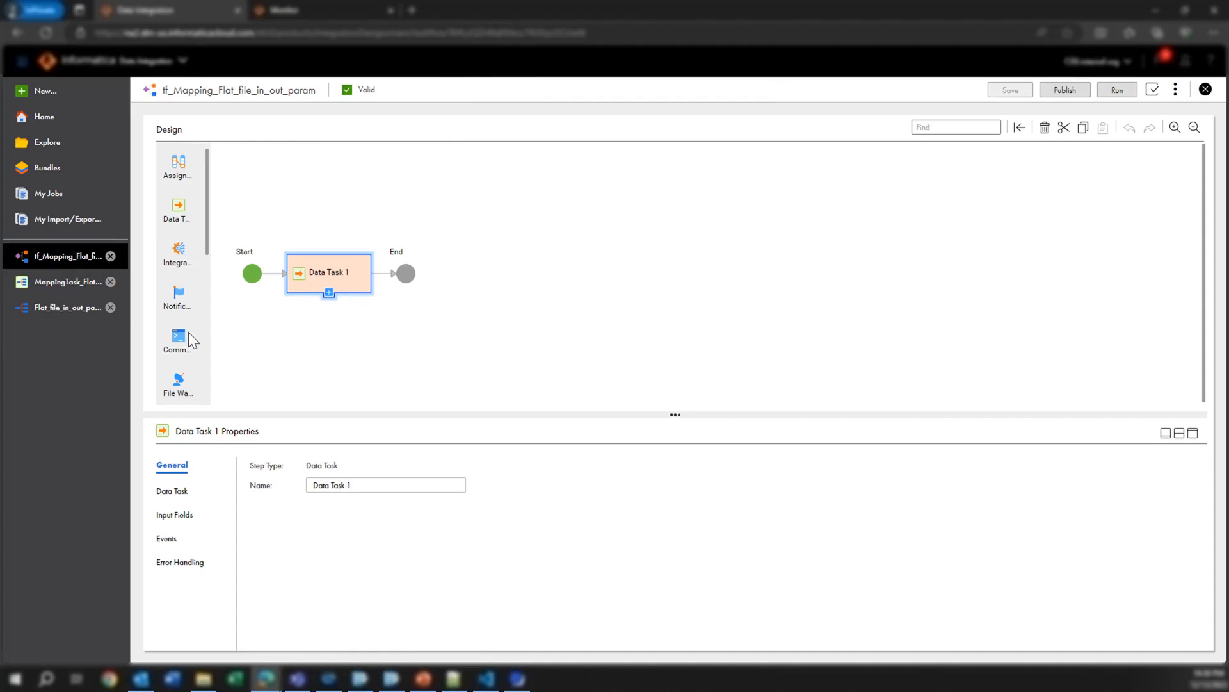
left_click(172, 493)
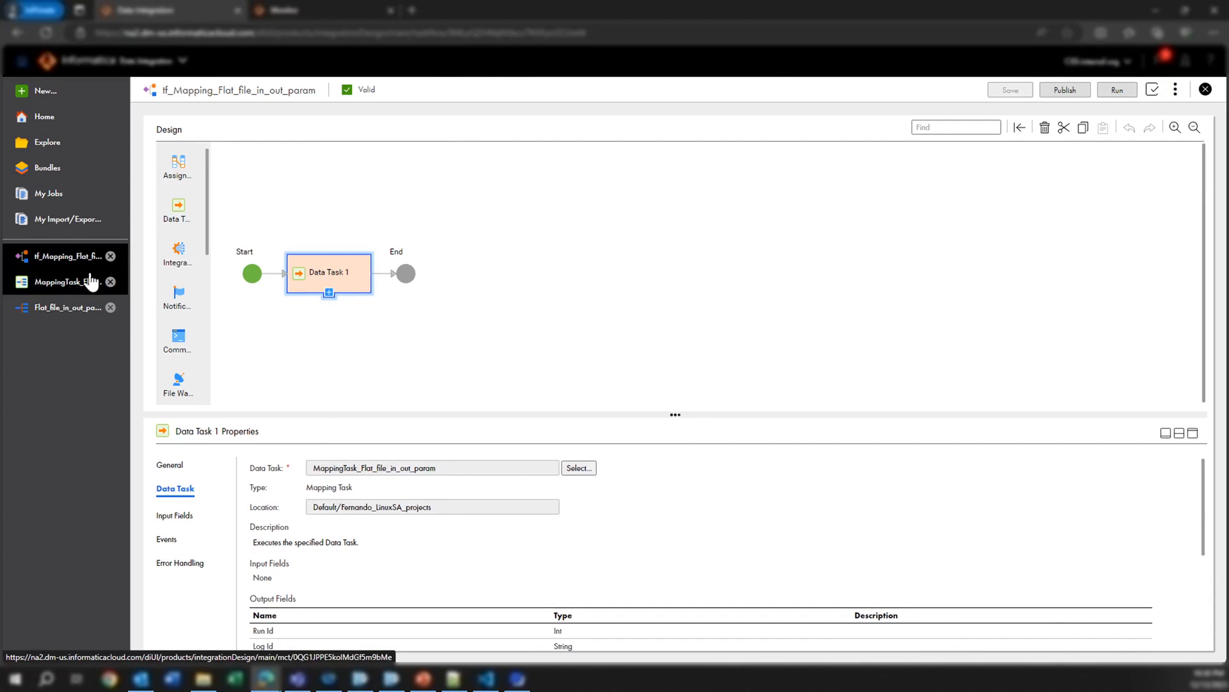
left_click(173, 516)
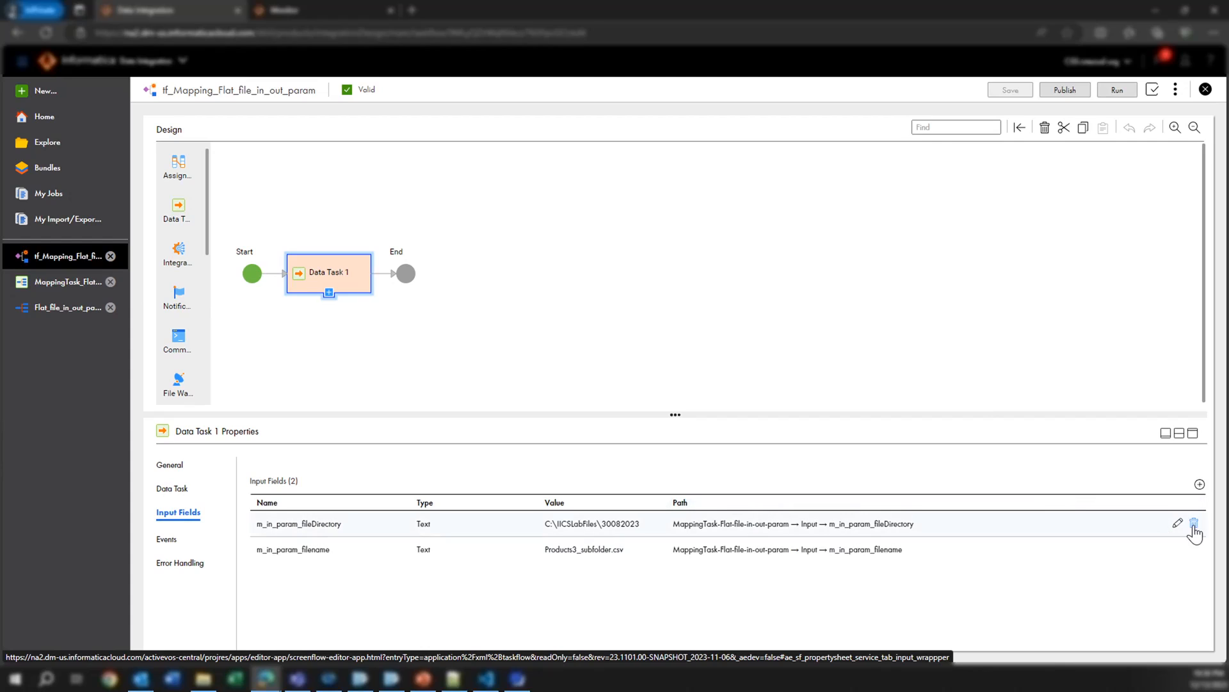
left_click(1195, 523)
left_click(1194, 524)
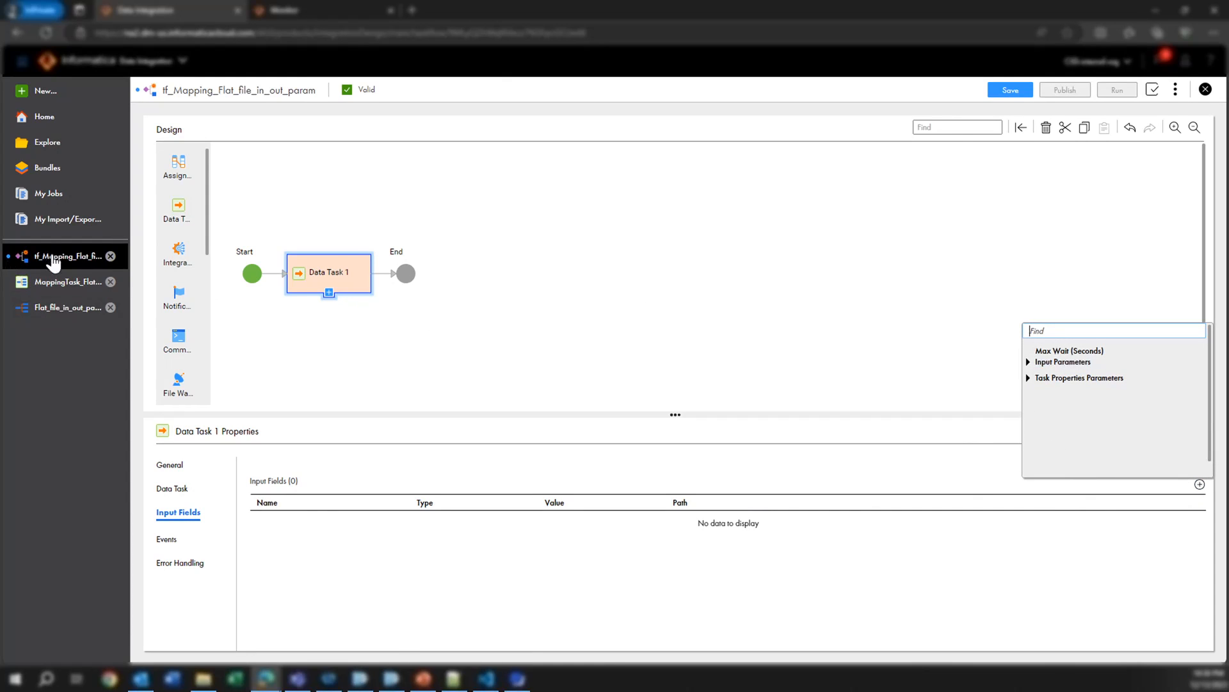
Add the input parameters m_in_param_fileDirectory and m_in_param_filename as input fields of Data Task 1.
left_click(1029, 362)
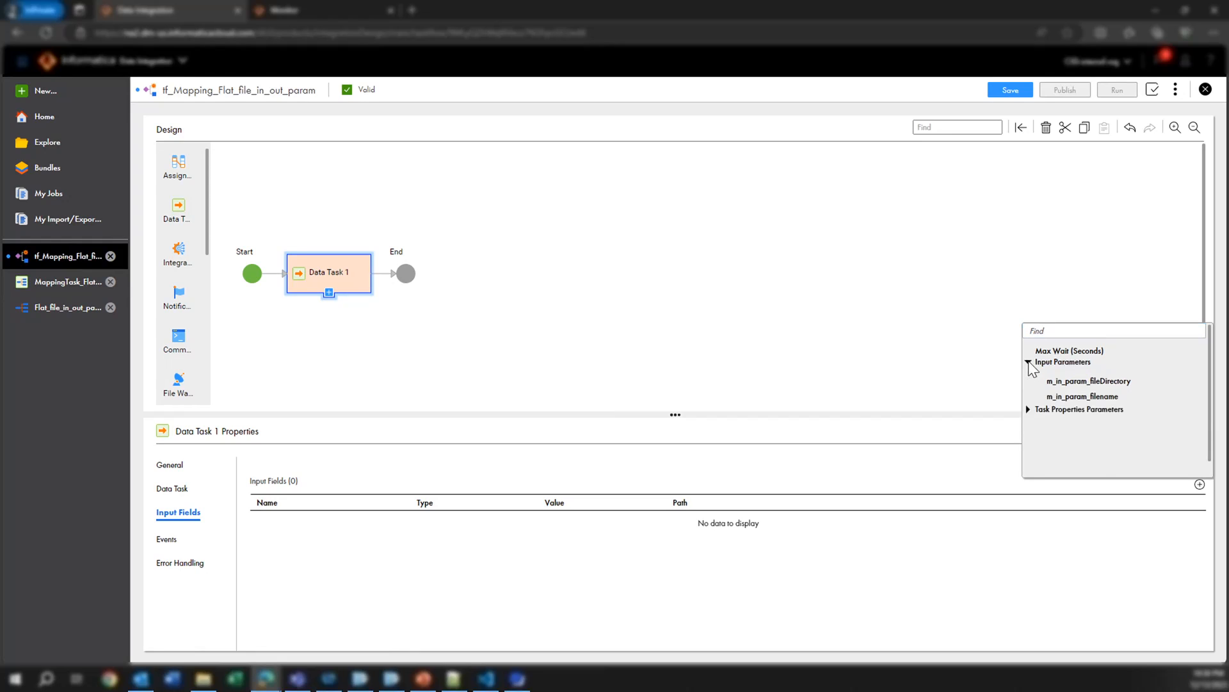
left_click(1095, 384)
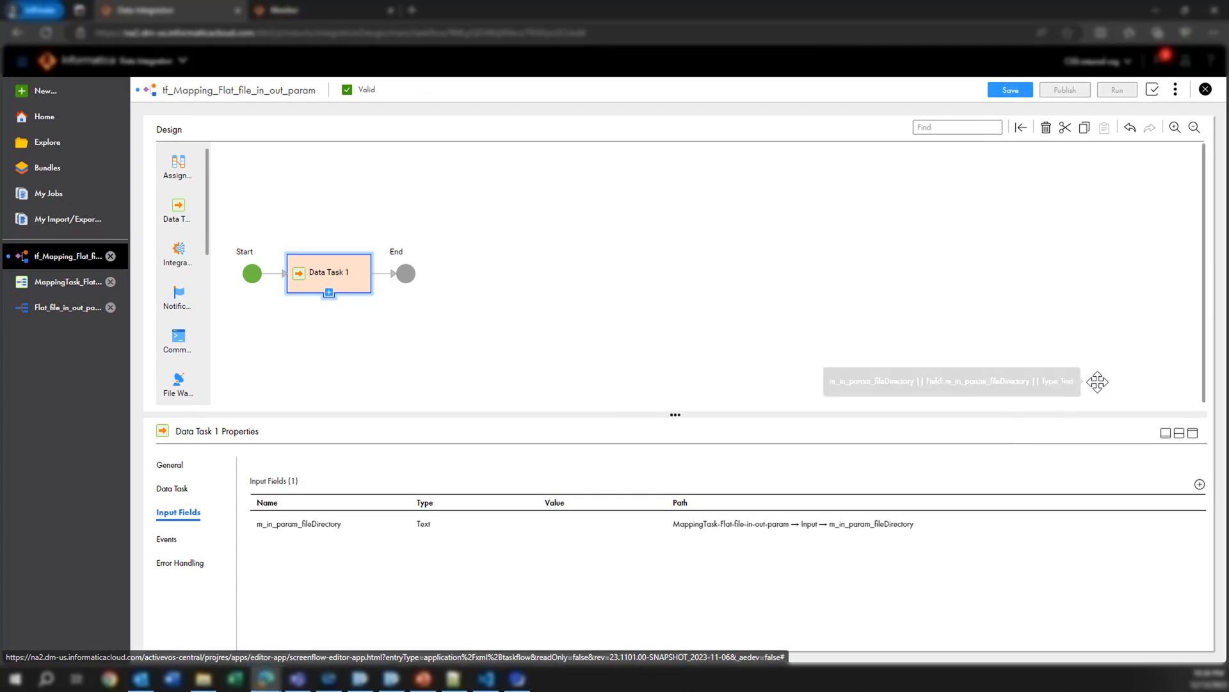
left_click(1198, 485)
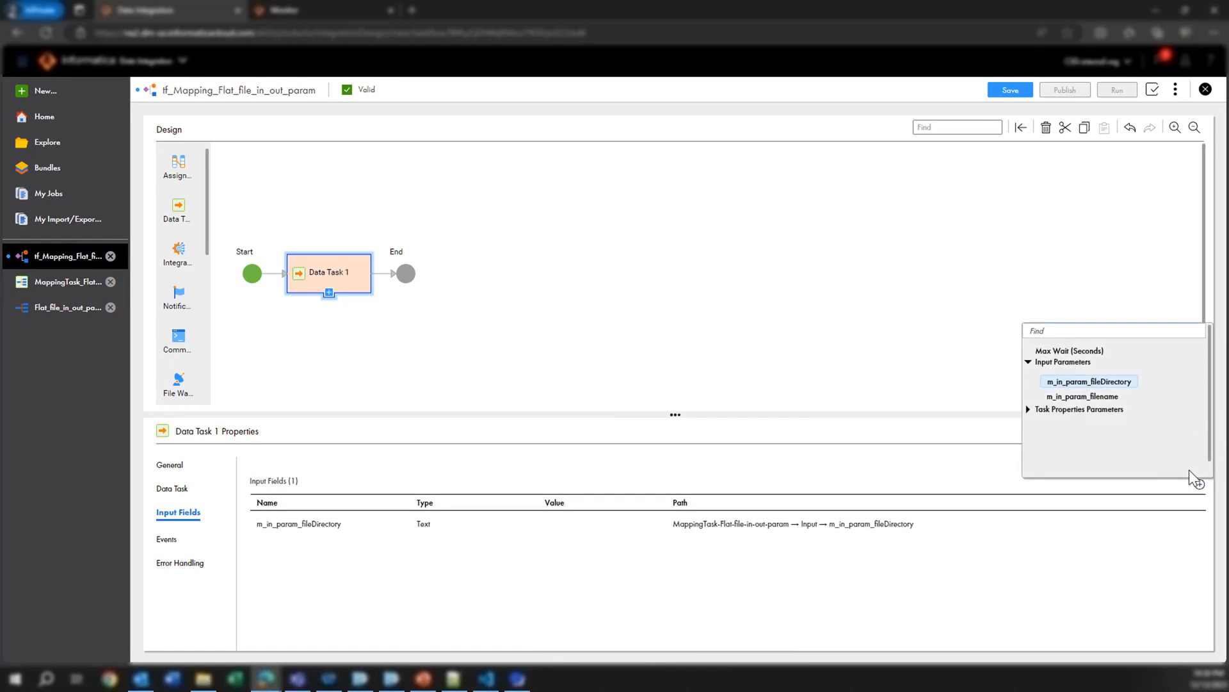
left_click(1080, 398)
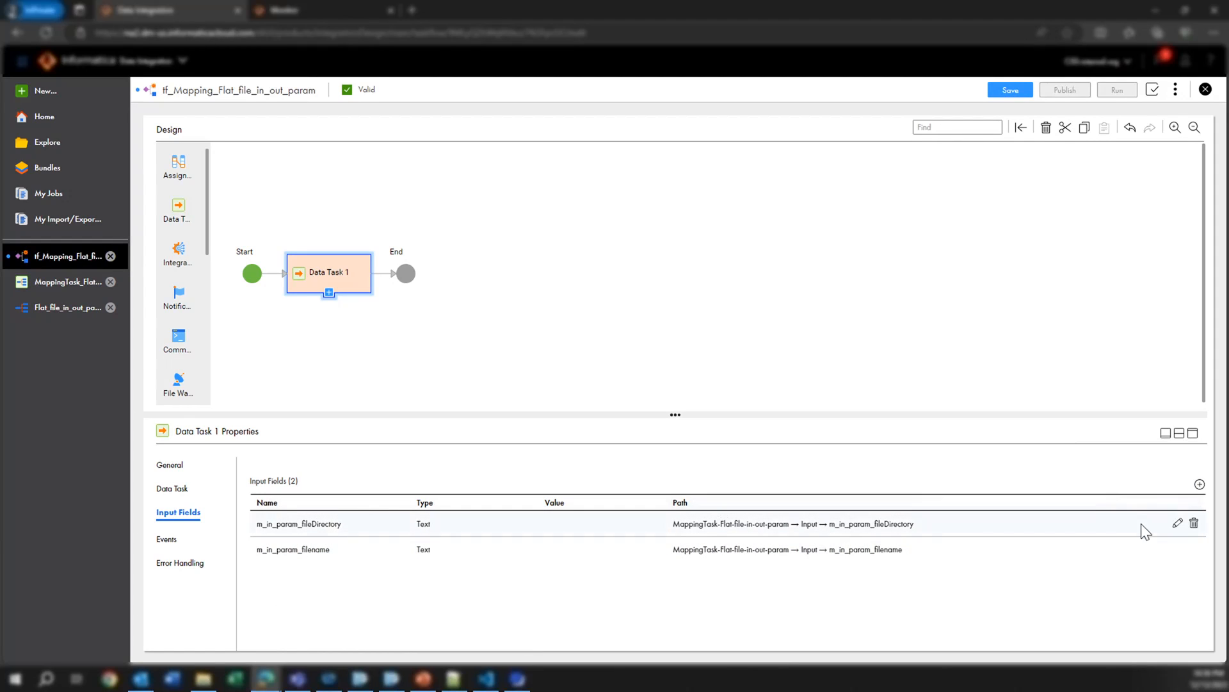
Set Data Task 1's m_in_param_fileDirectory input field to C:\IICSLabFiles\30082023, copying the subfolder's path from File Explorer.
left_click(1177, 522)
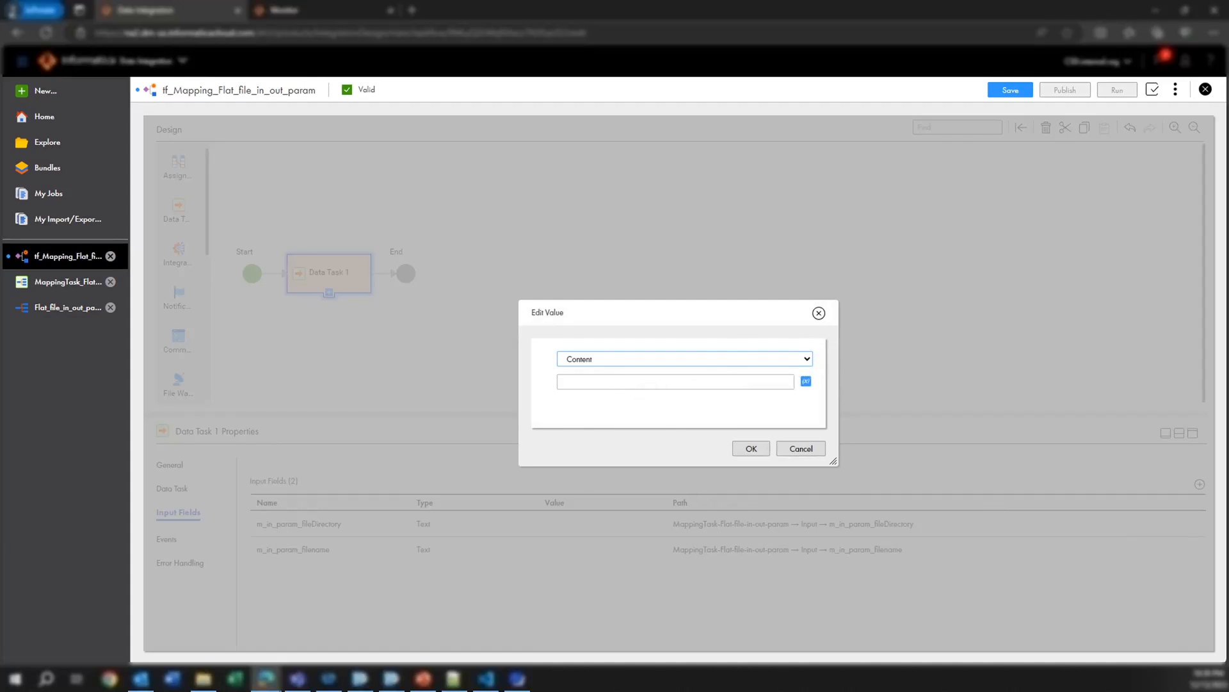
left_click(675, 382)
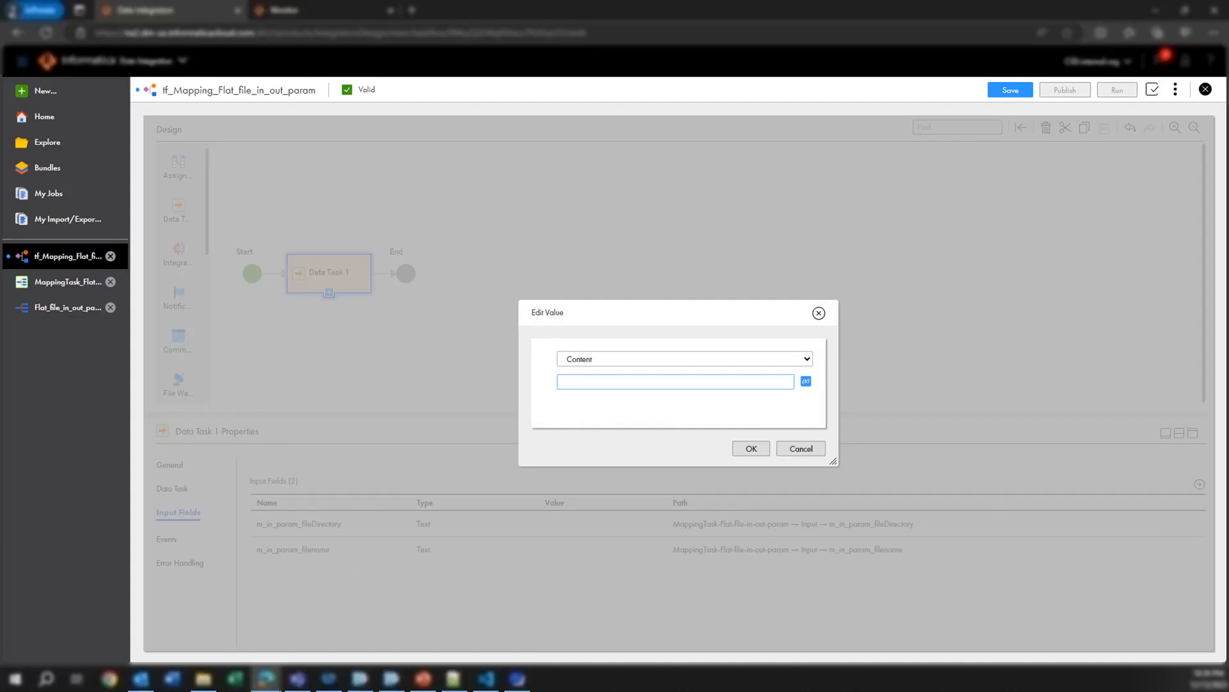
key("alt+Tab")
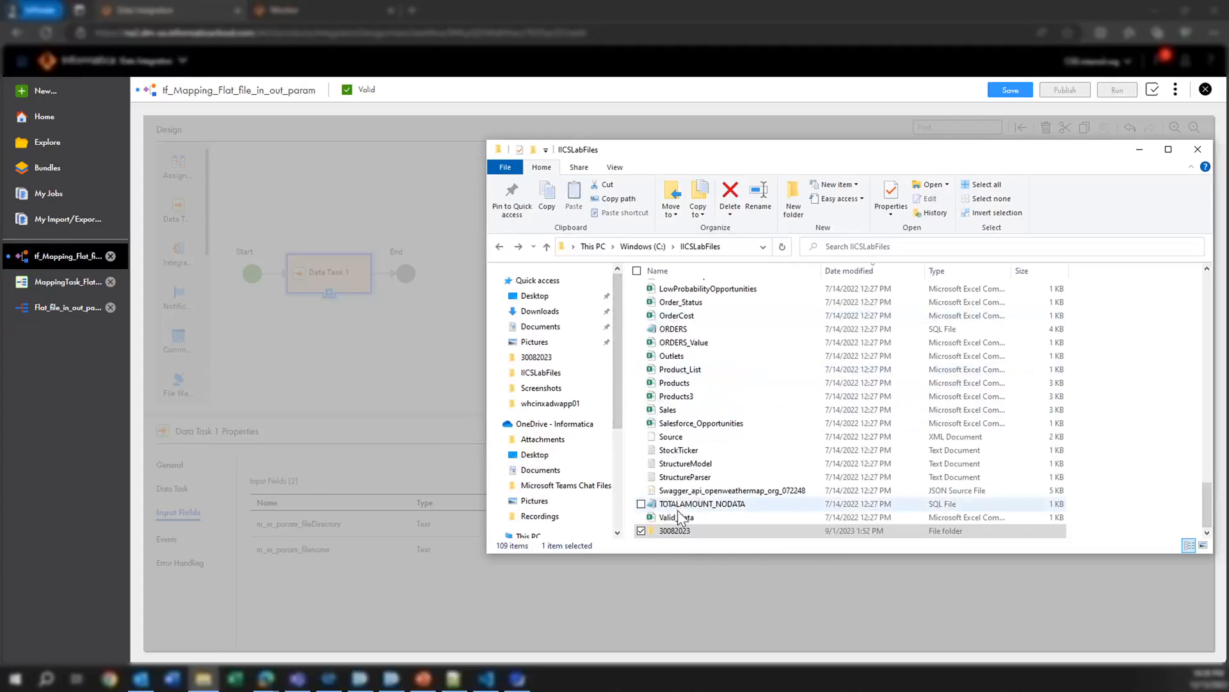
left_click(653, 530)
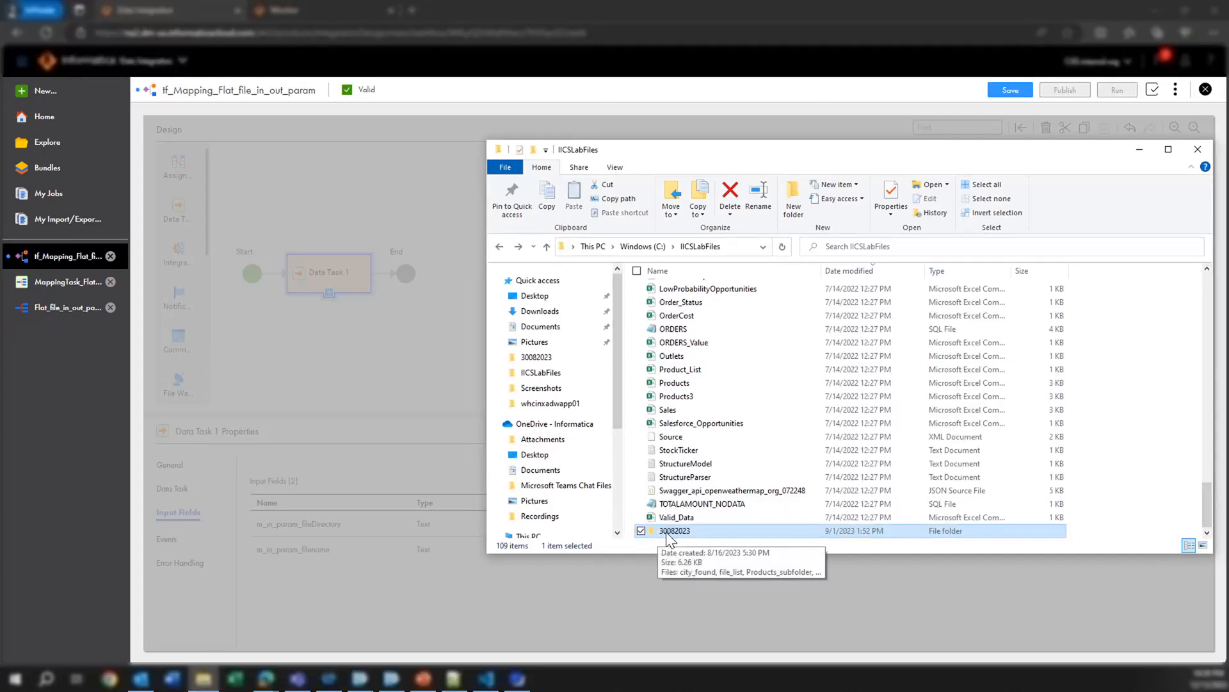
double_click(668, 532)
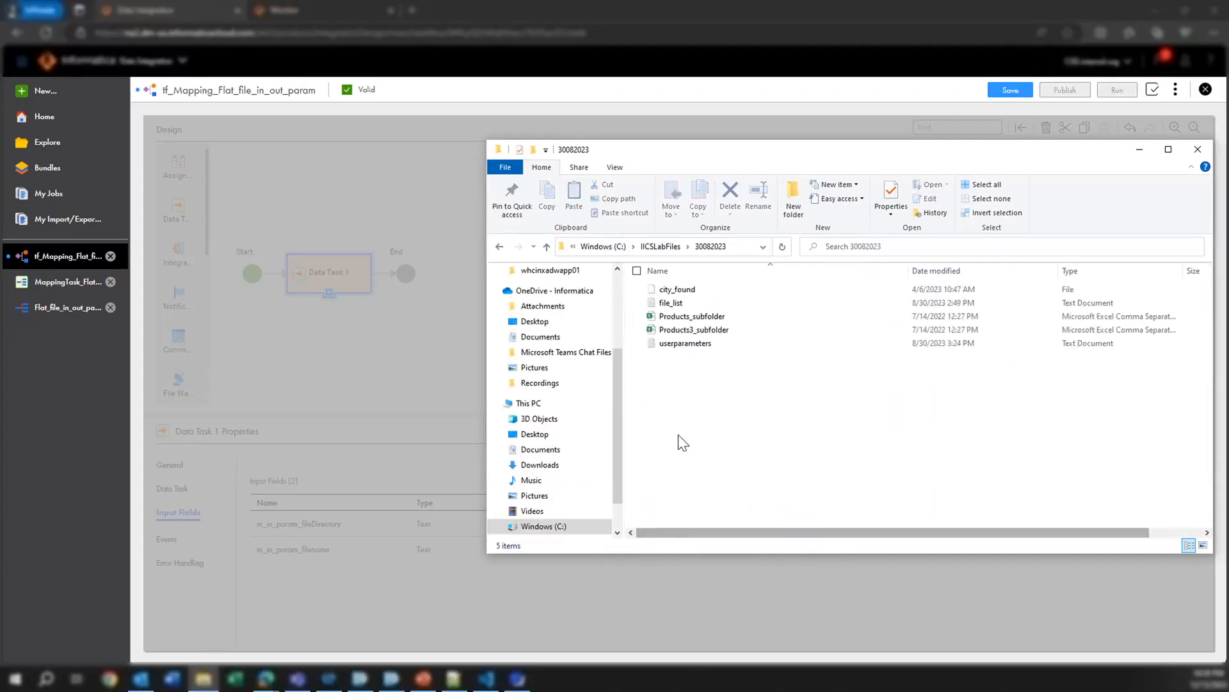
left_click(736, 246)
key("ctrl+c")
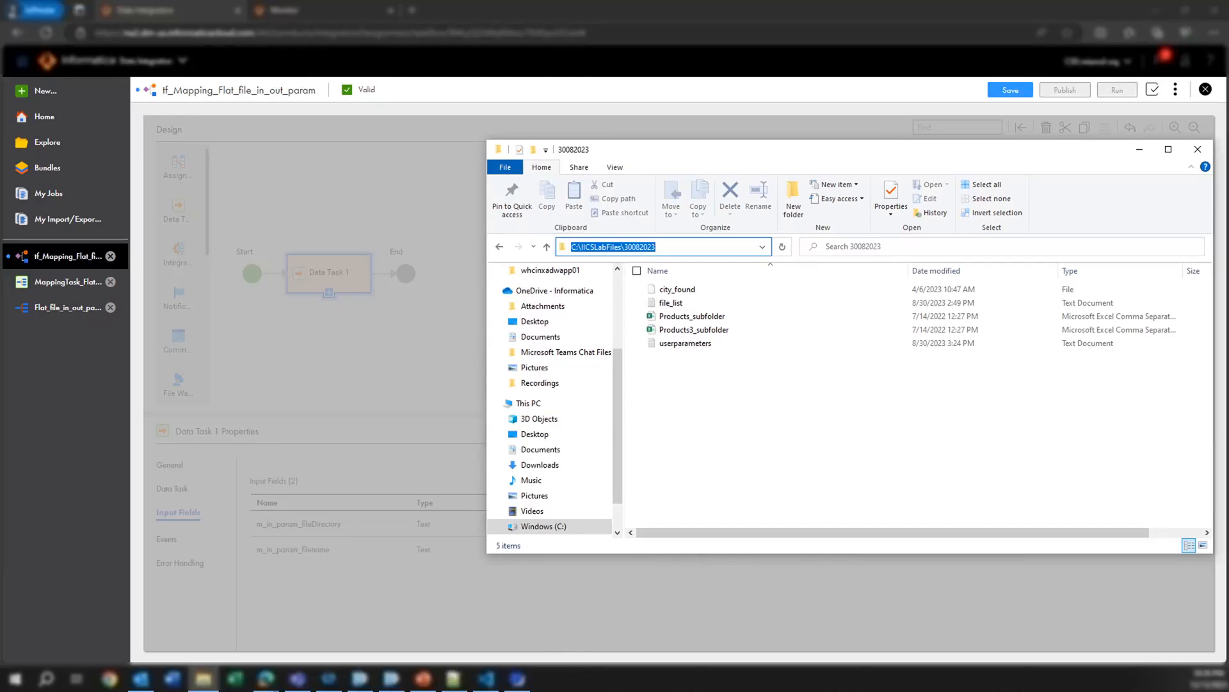
left_click(428, 372)
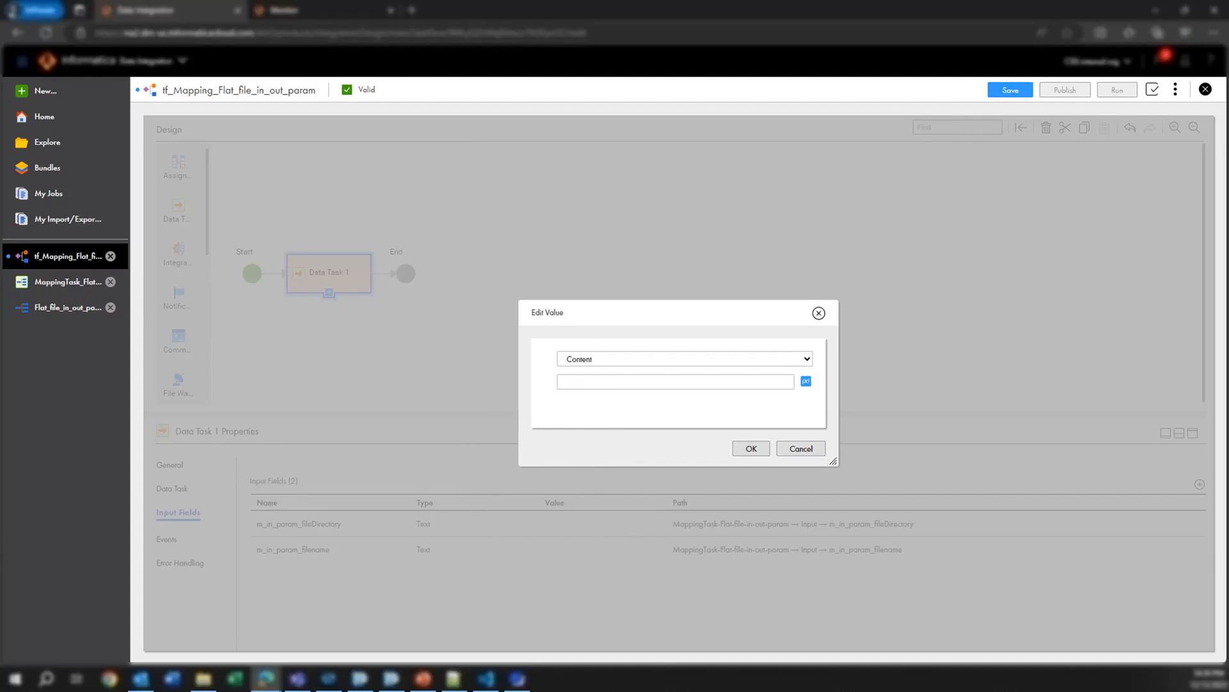
left_click(576, 382)
key("ctrl+v")
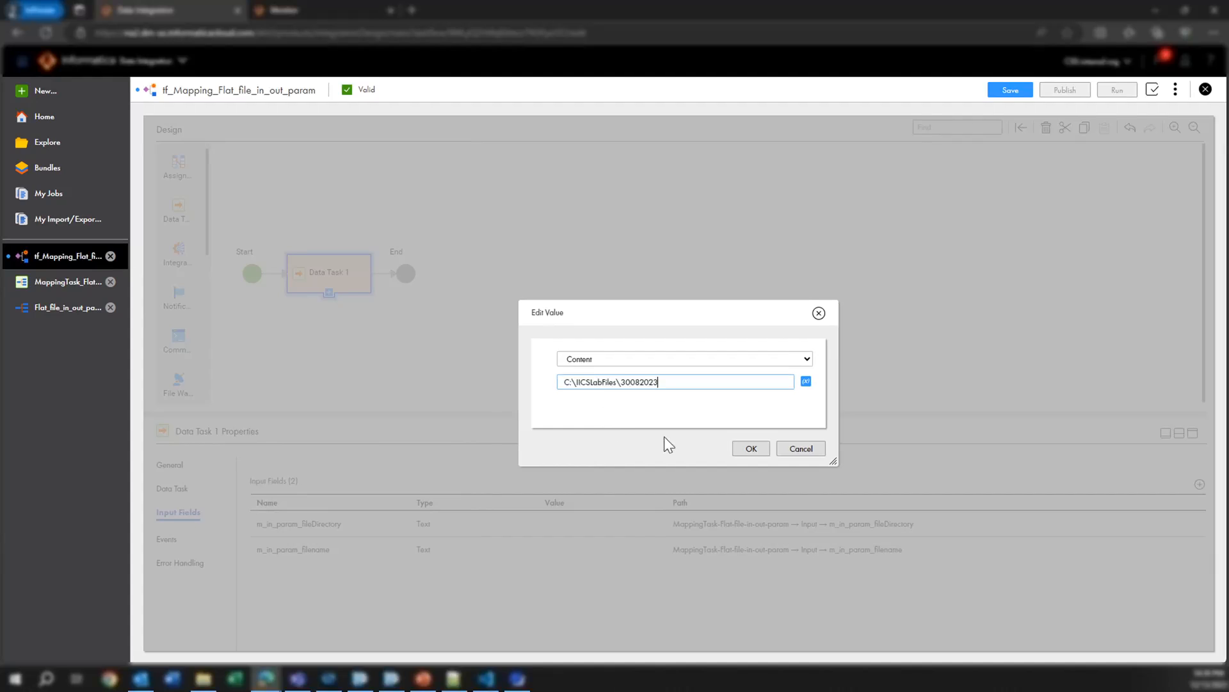
left_click(749, 450)
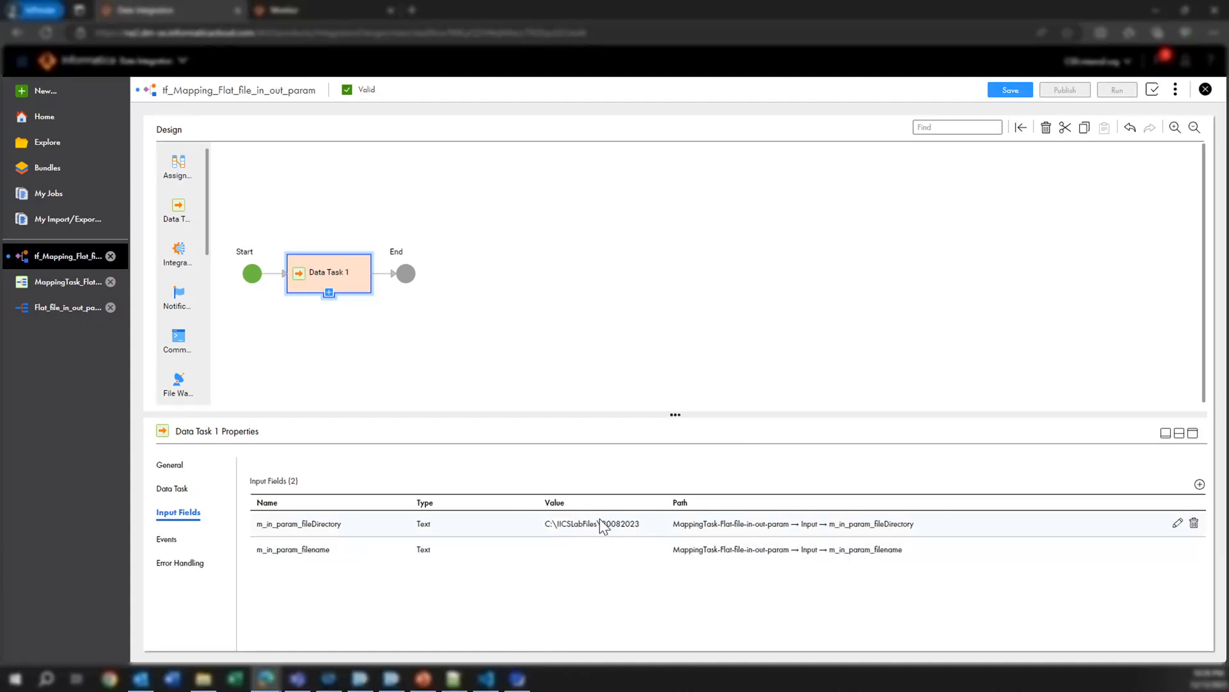
Set Data Task 1's m_in_param_filename input field to Products3_subfolder.csv, copying the base file name from the 30082023 folder in File Explorer.
left_click(211, 680)
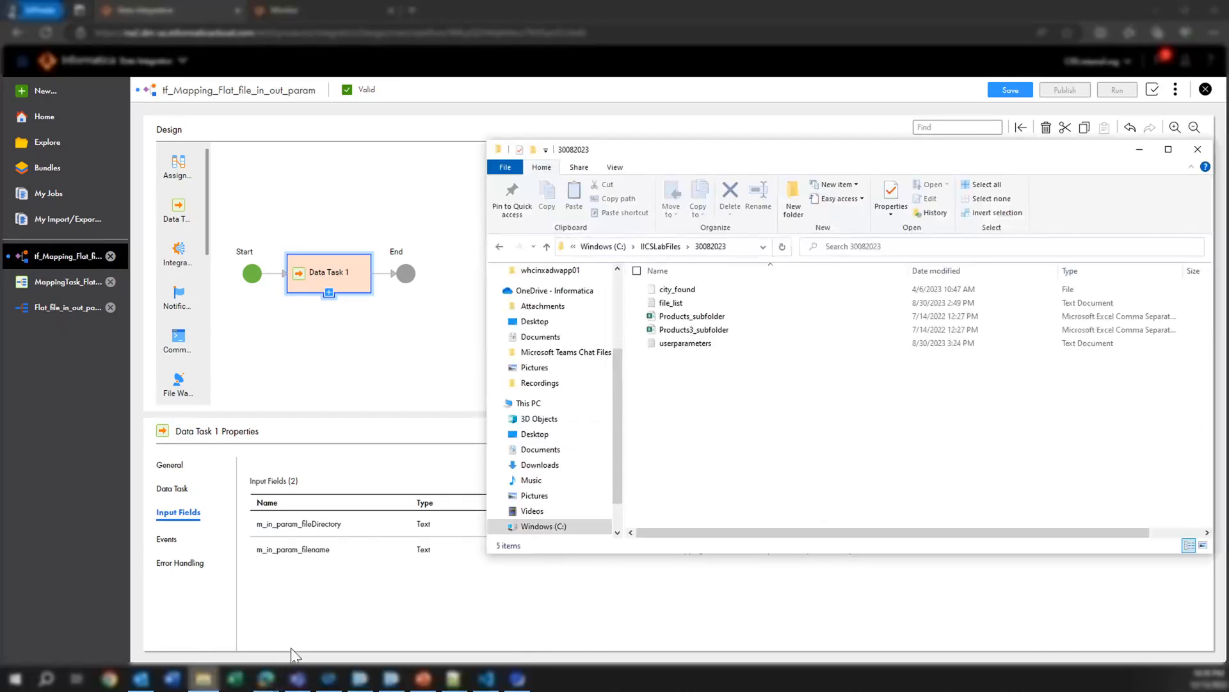
left_click(711, 339)
left_click(709, 329)
key("ctrl+c")
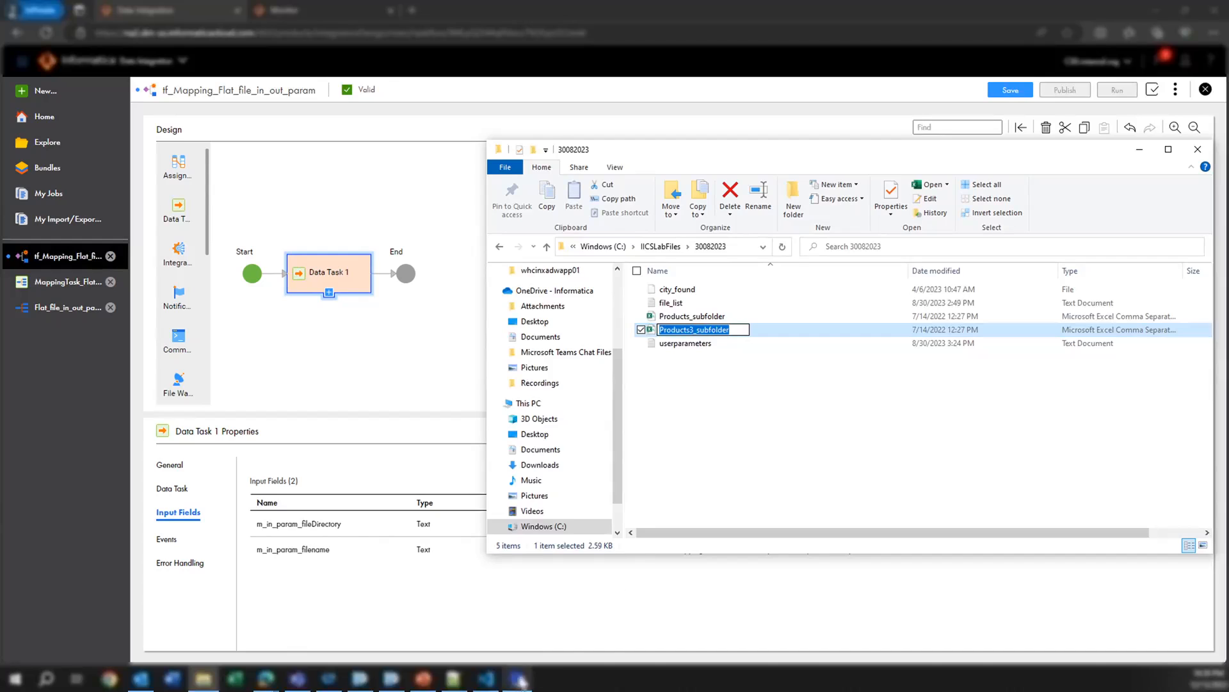
left_click(523, 607)
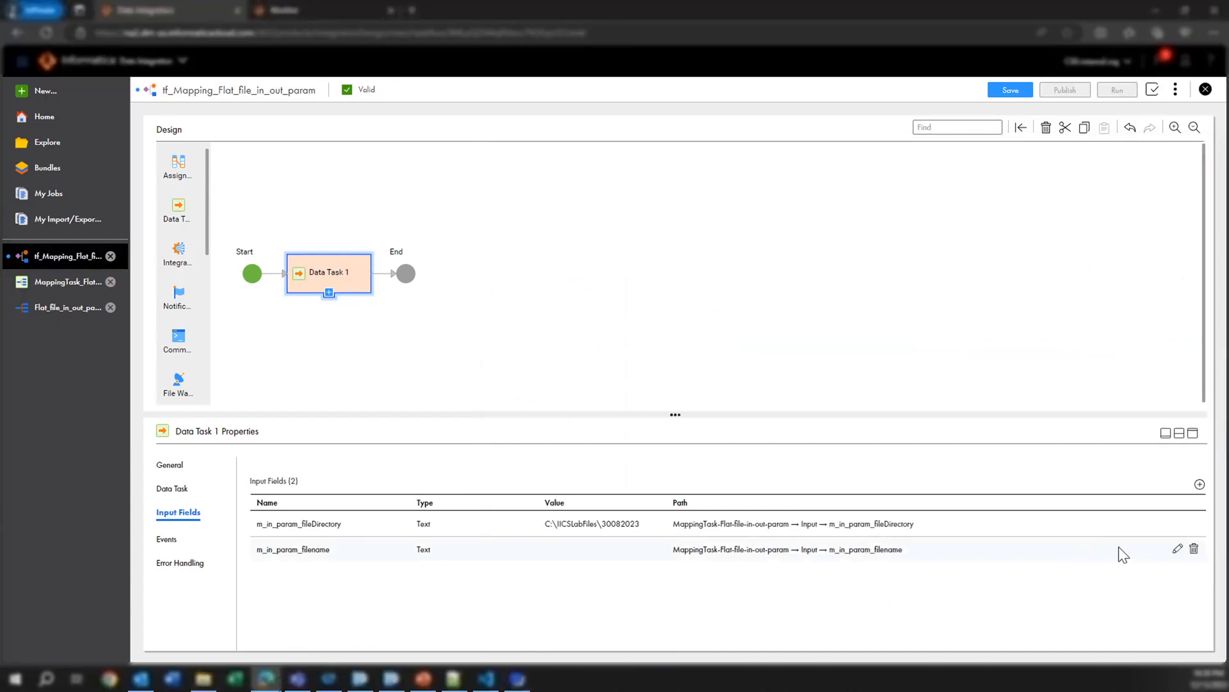
left_click(1177, 549)
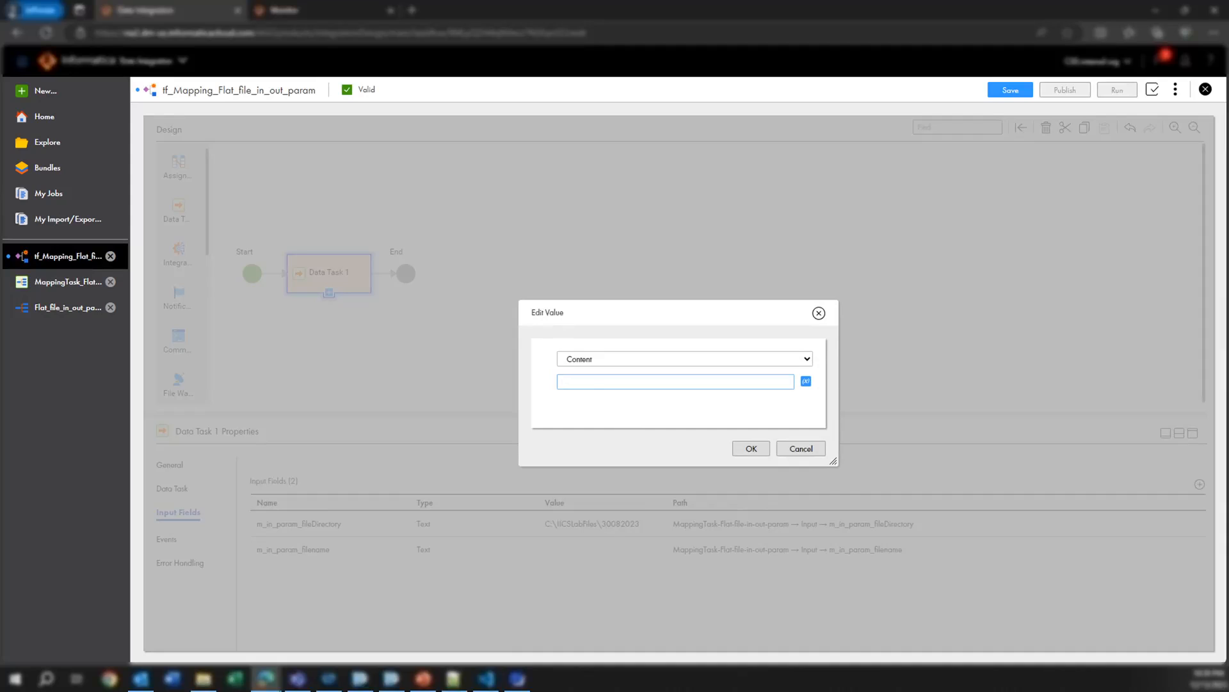
key("ctrl+v")
type(".csv")
left_click(751, 449)
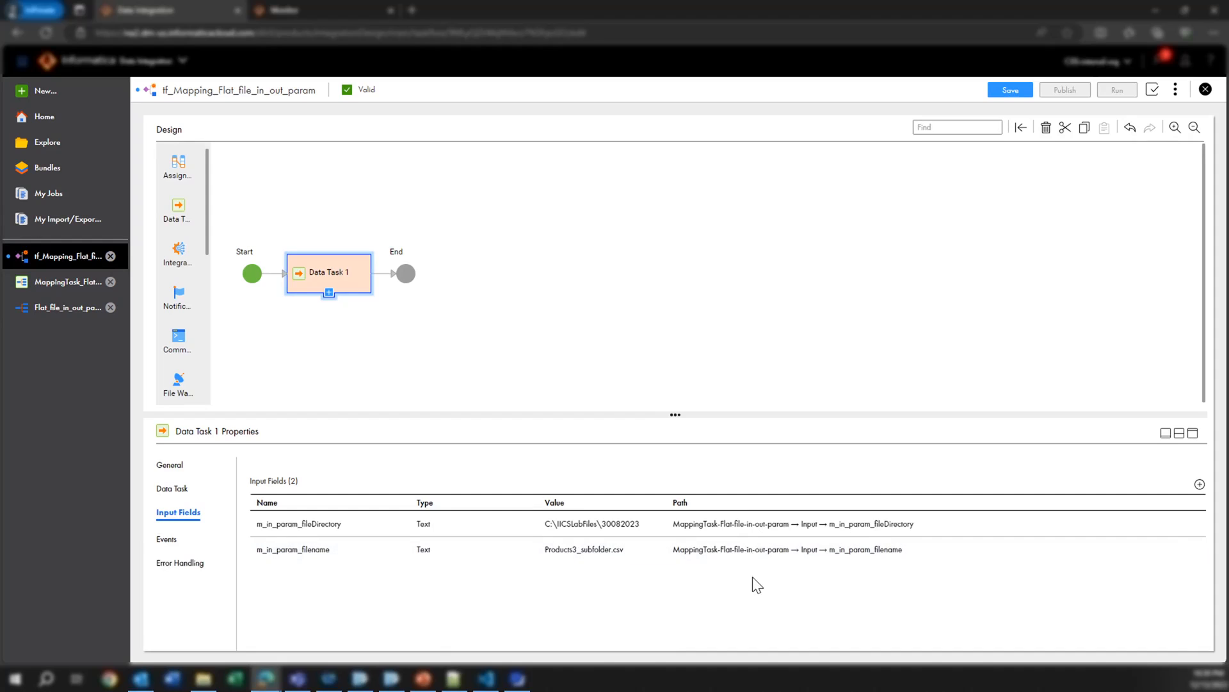
Save and publish the taskflow tf_Mapping_Flat_file_in_out_param.
left_click(1010, 91)
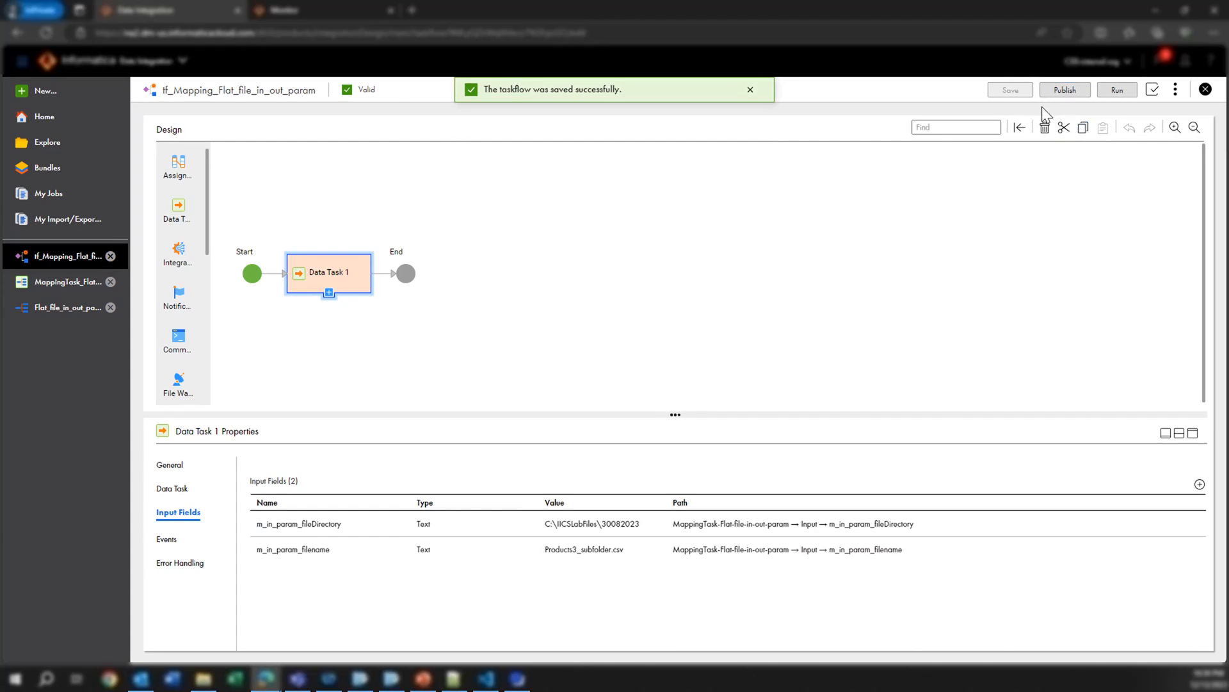
left_click(1055, 90)
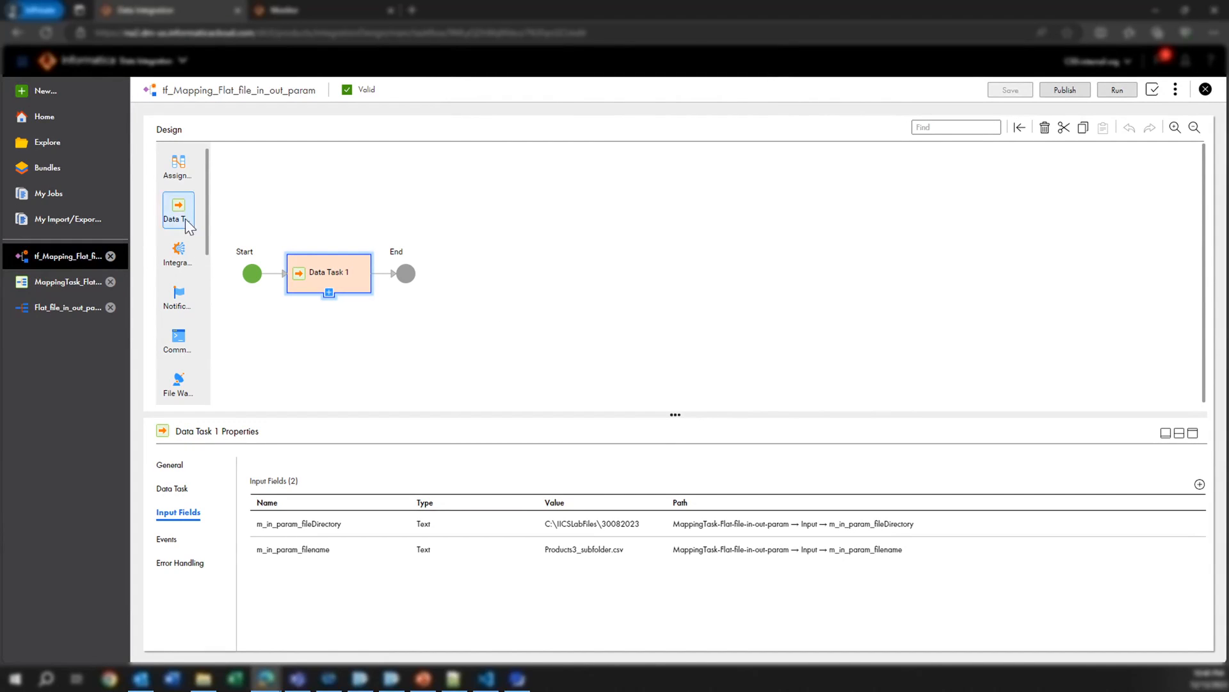
Insert an Assignment step between Start and Data Task 1, and check Data Task 1's input fields.
left_click_drag(178, 166, 269, 282)
left_click(441, 286)
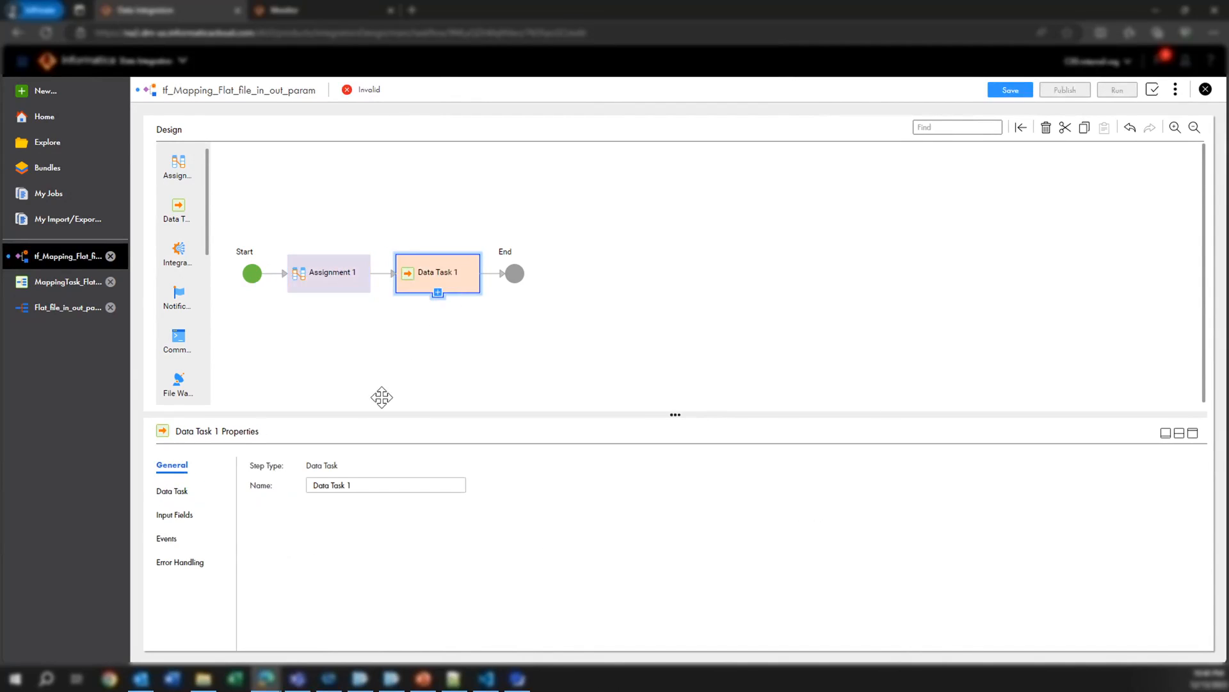
left_click(174, 515)
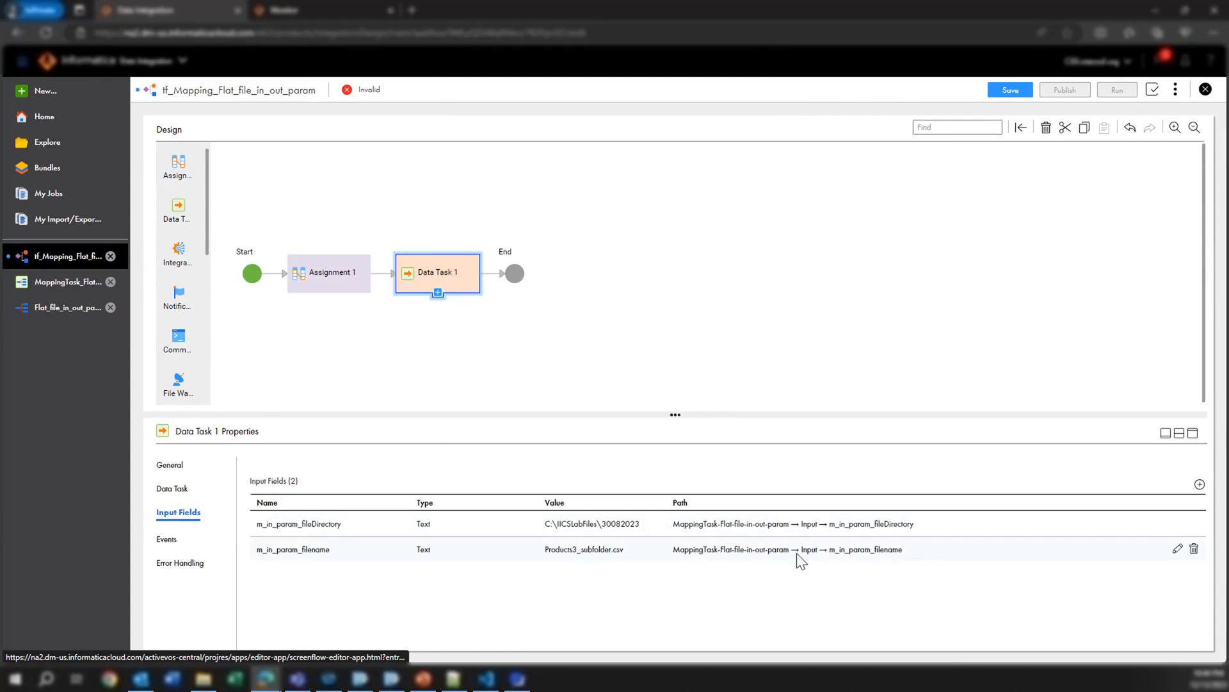
Add Data Task 1's m_in_param_fileDirectory and m_in_param_filename input parameters to the Assignment step's assignments, with the directory assigned using Formula.
left_click(328, 297)
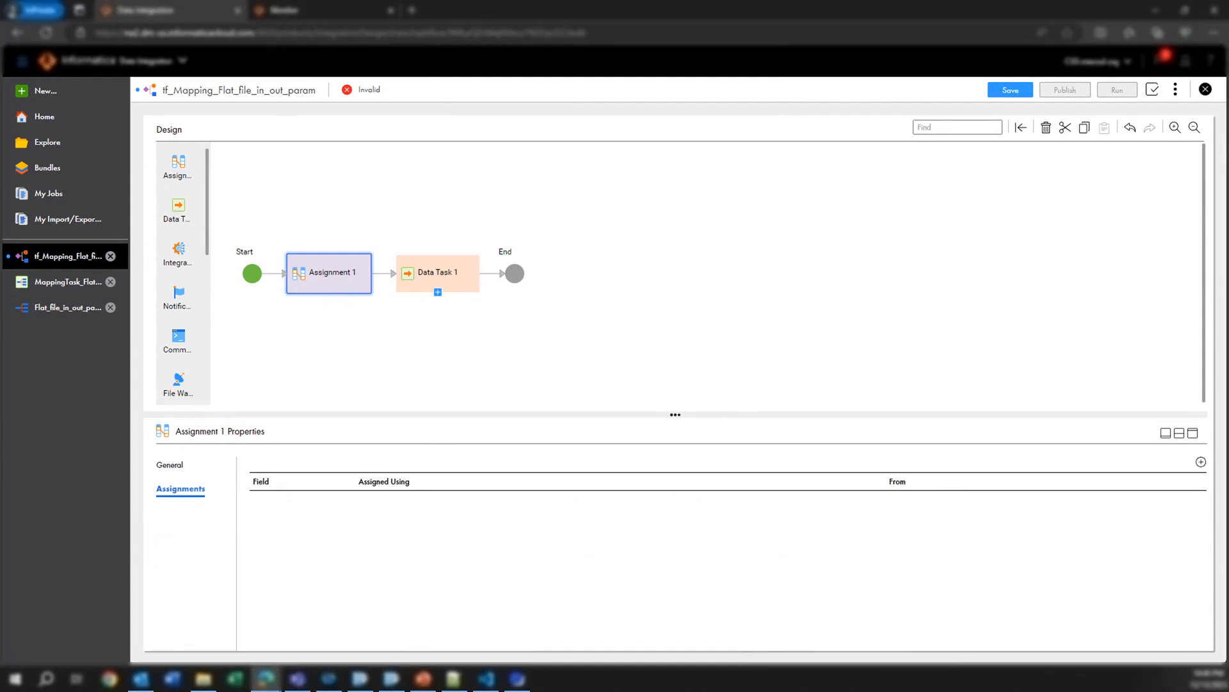
left_click(1201, 462)
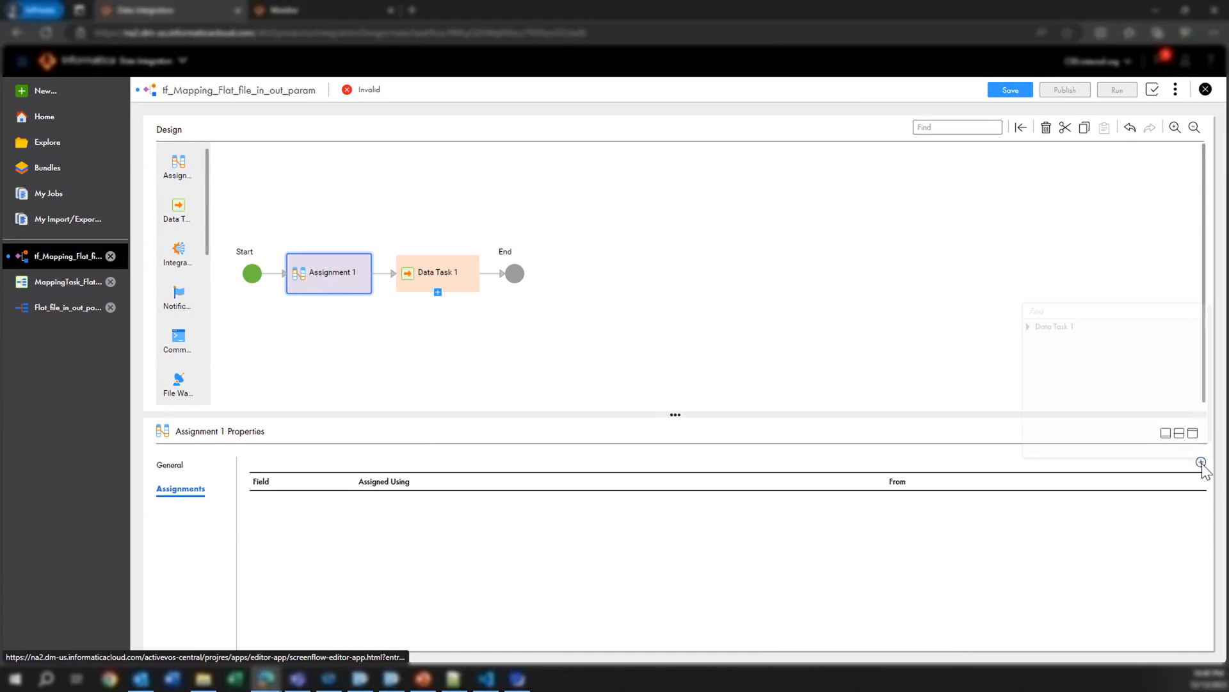
left_click(1028, 327)
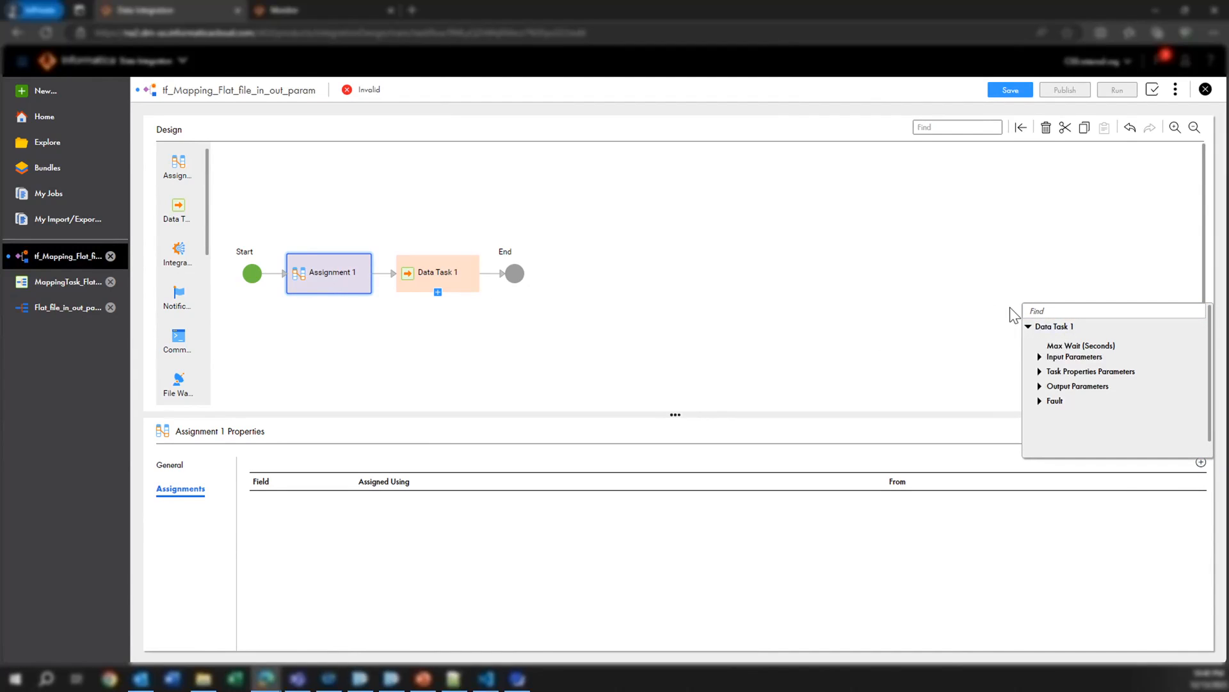
left_click(1040, 358)
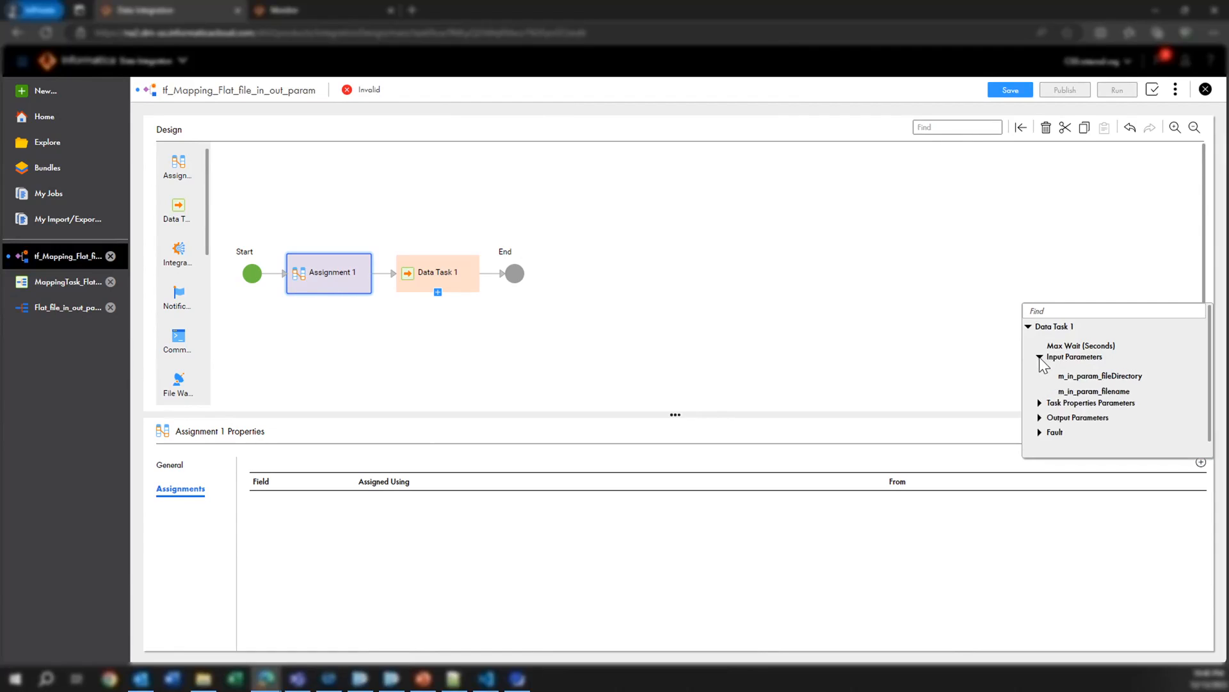
left_click(1096, 376)
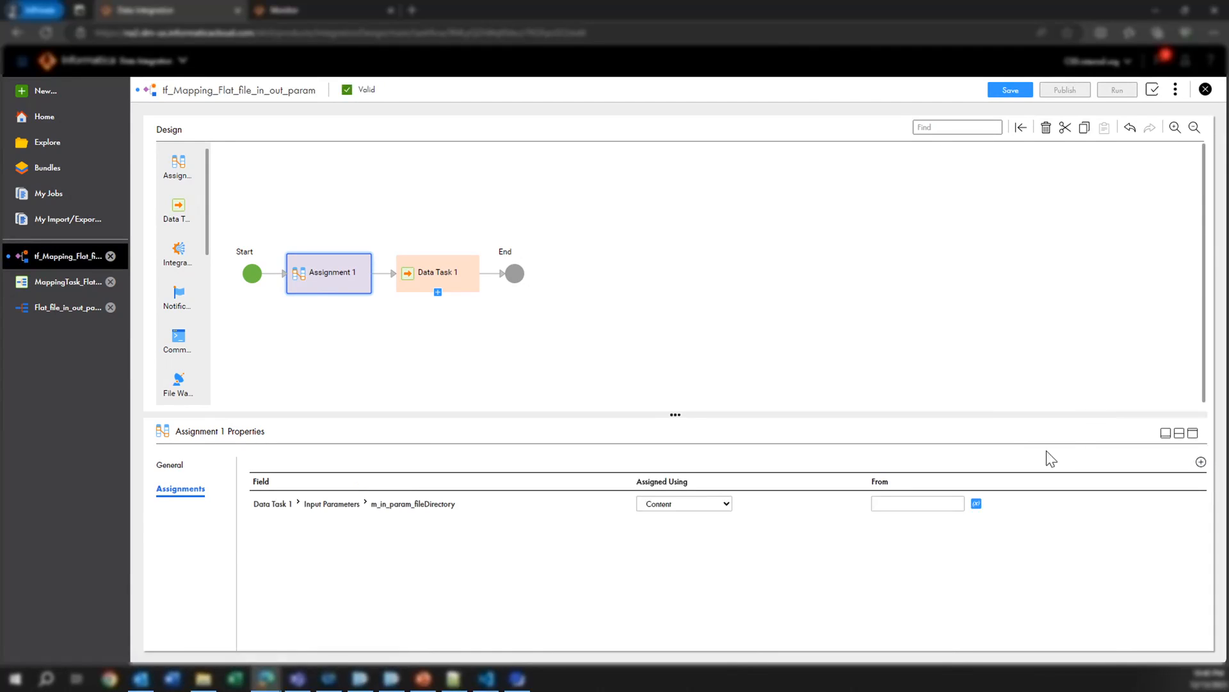
left_click(1202, 461)
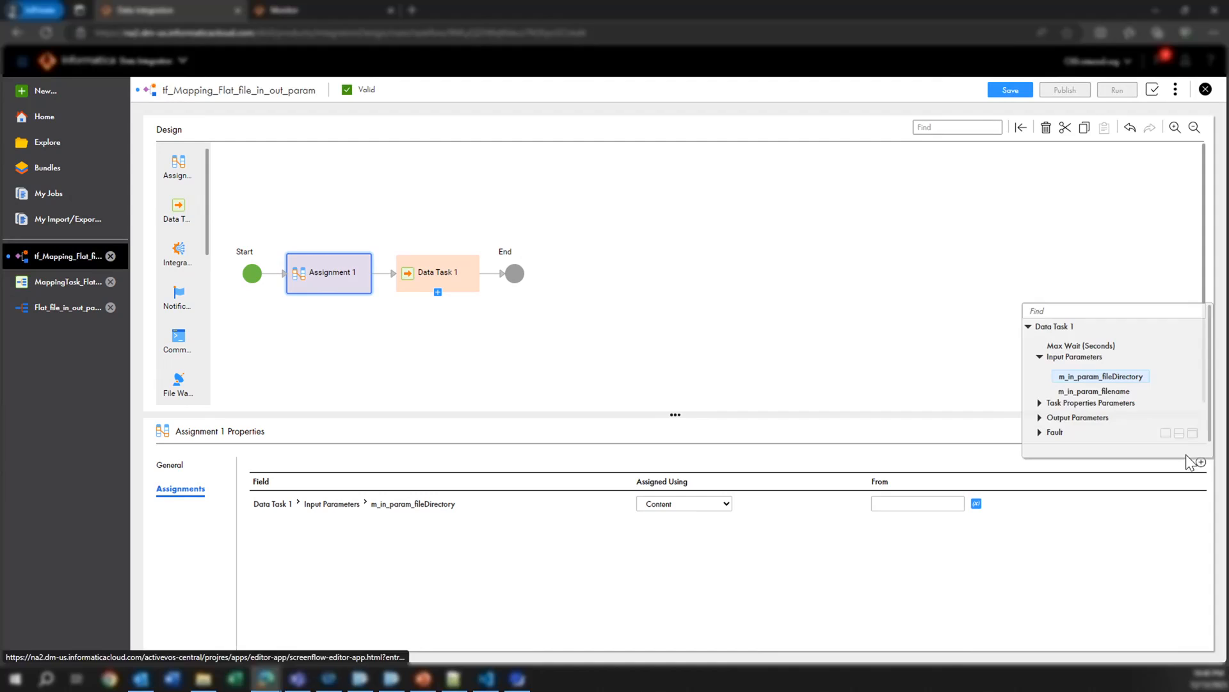
left_click(1095, 392)
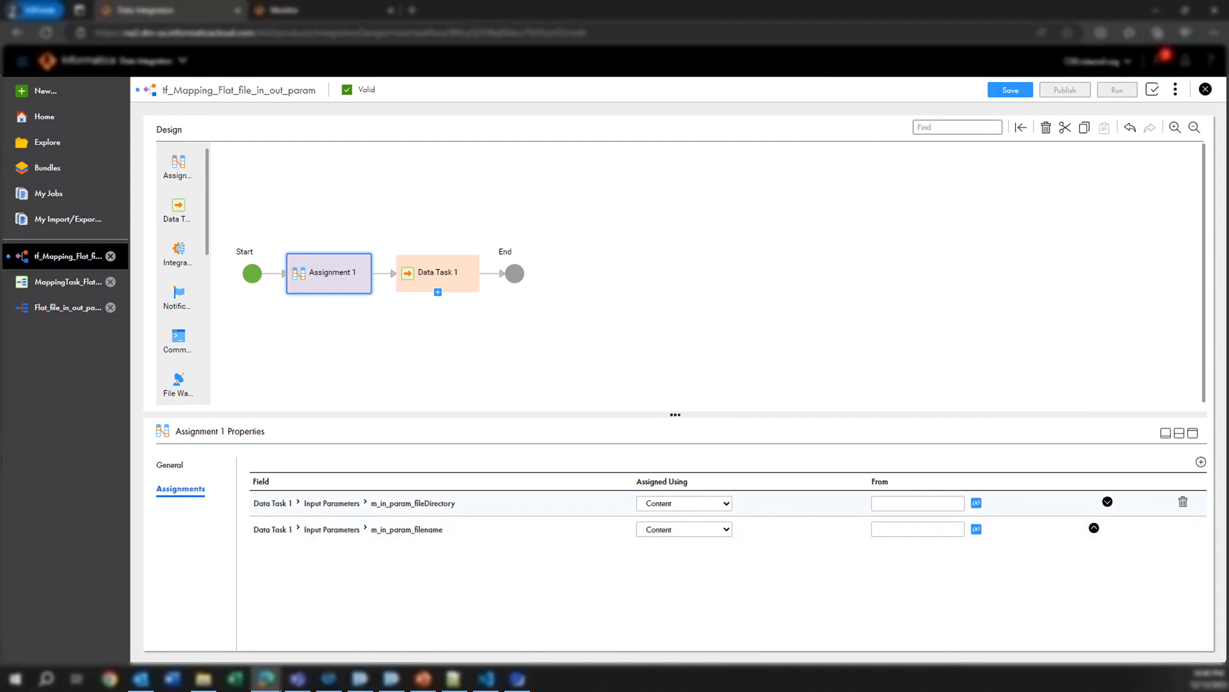
left_click(726, 503)
left_click(657, 543)
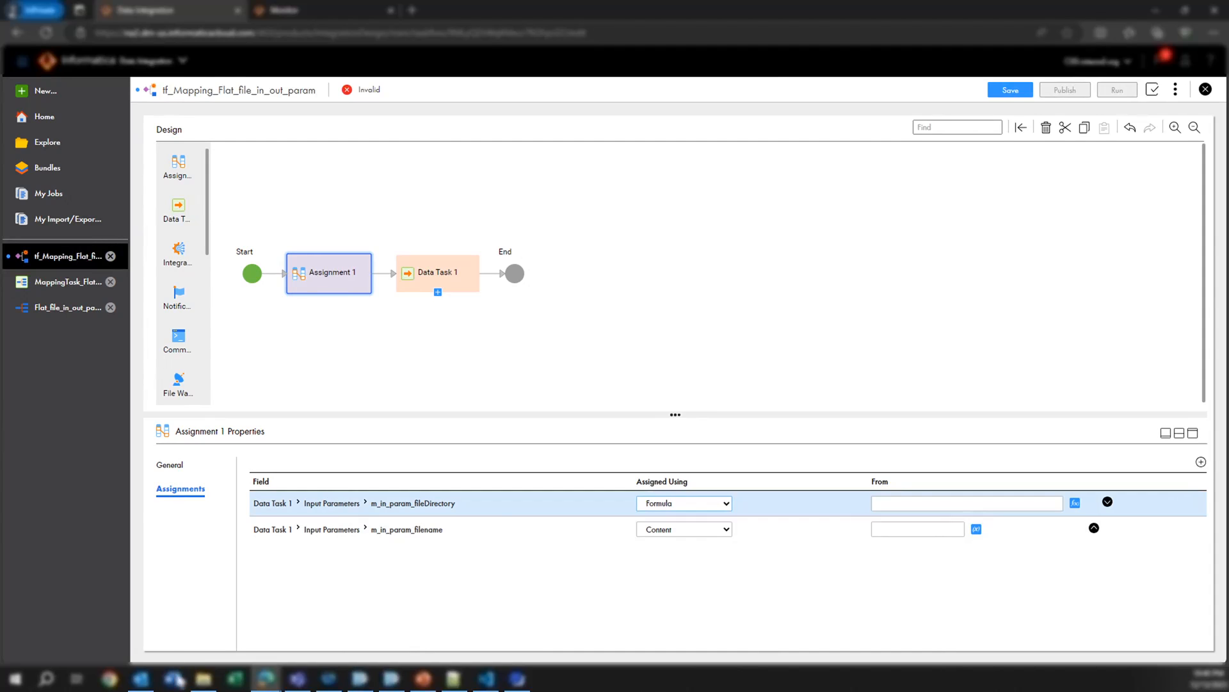
Examine the date-based folder name in the path C:\IICSLabFiles\30082023 in File Explorer, and return to the taskflow.
left_click(204, 678)
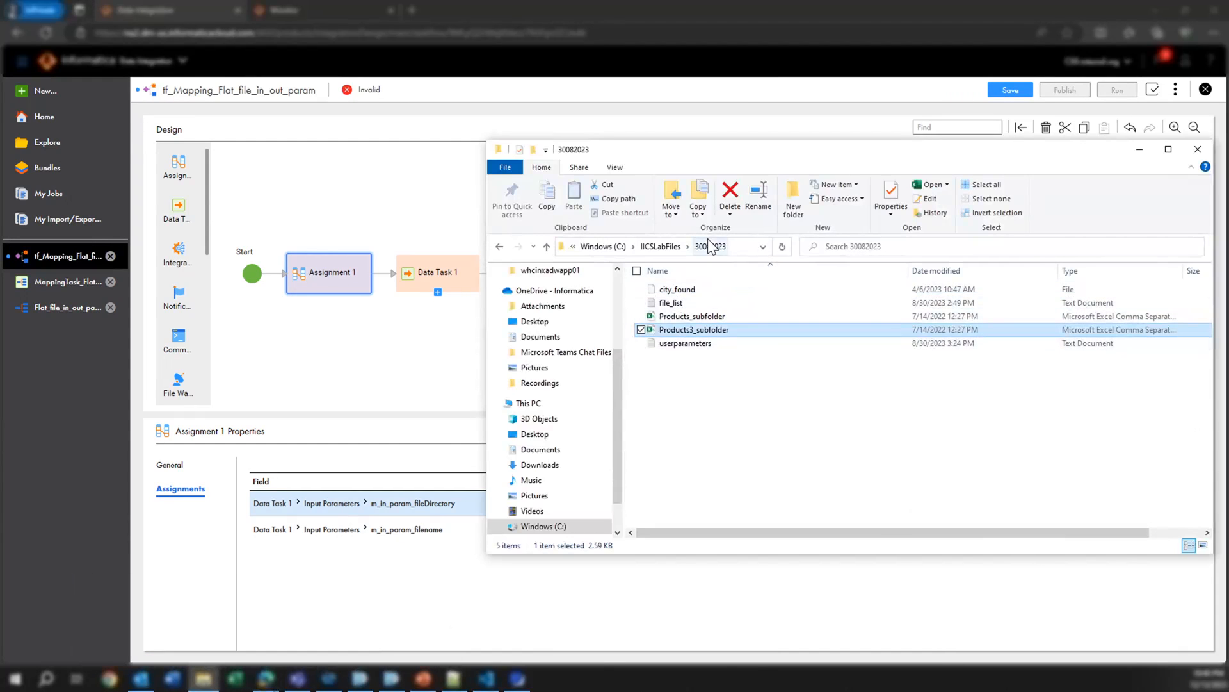
left_click(730, 247)
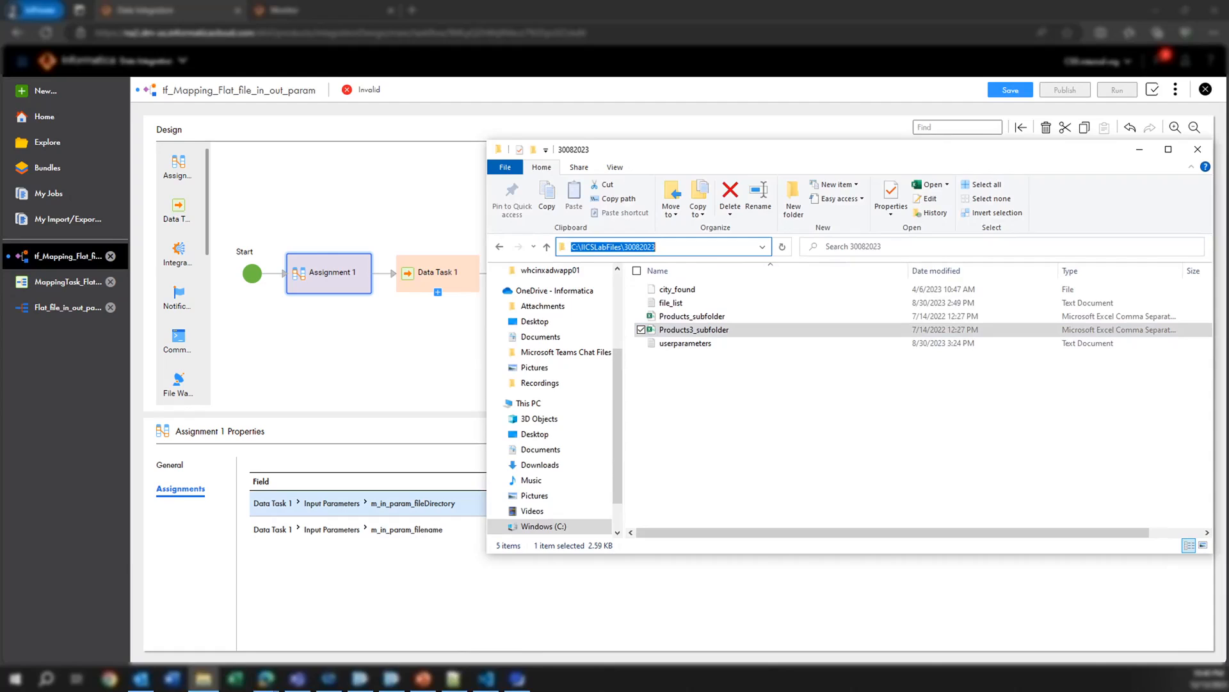
left_click(657, 248)
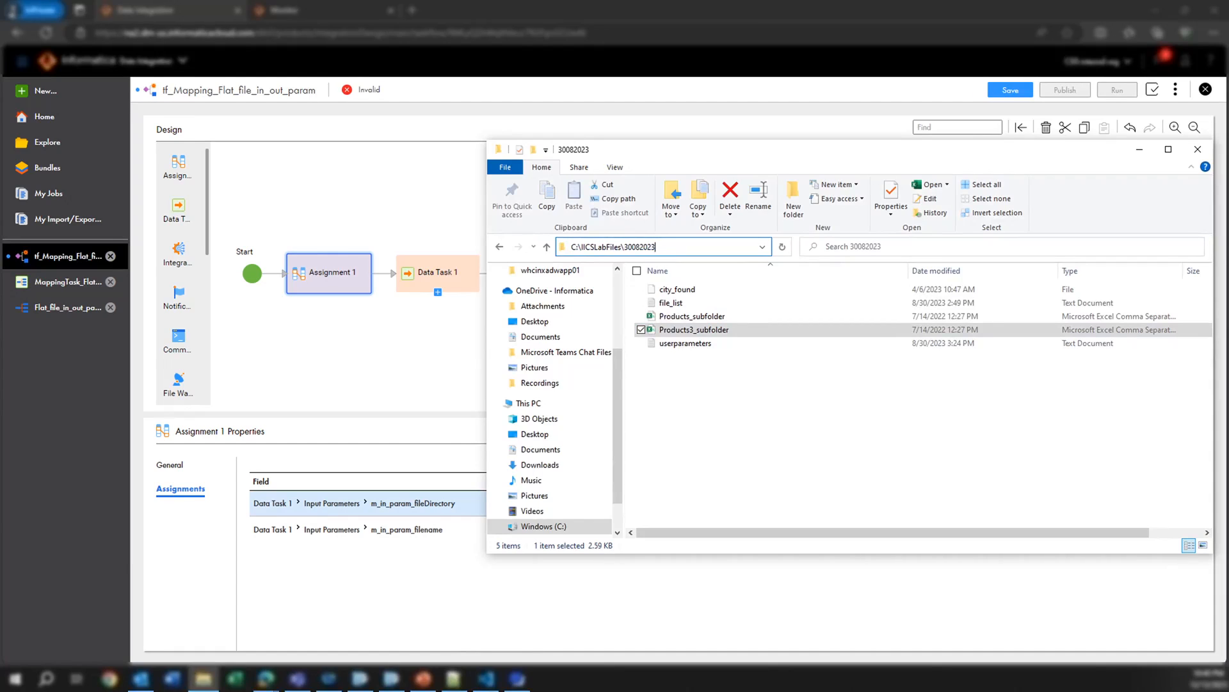
left_click_drag(624, 247, 633, 247)
left_click(633, 247)
left_click_drag(656, 247, 643, 247)
left_click(396, 369)
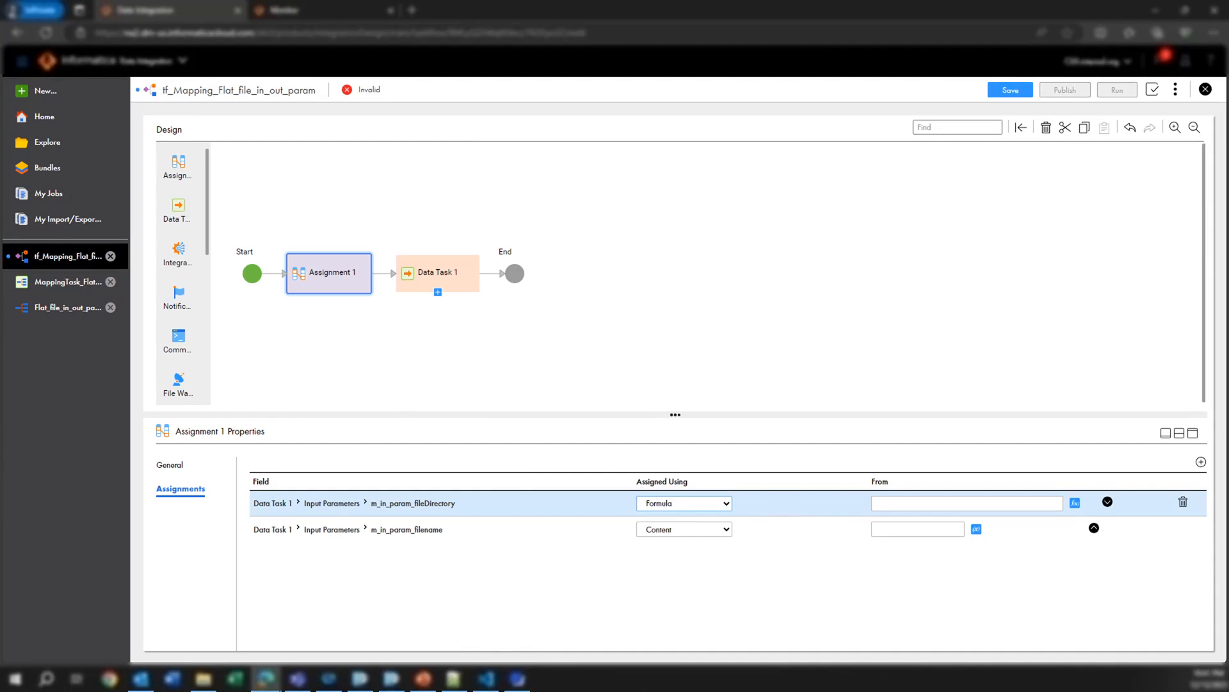
Browse the Dates and Times functions in the expression editor for m_in_param_fileDirectory, and close it without entering an expression.
left_click(966, 504)
left_click(1074, 503)
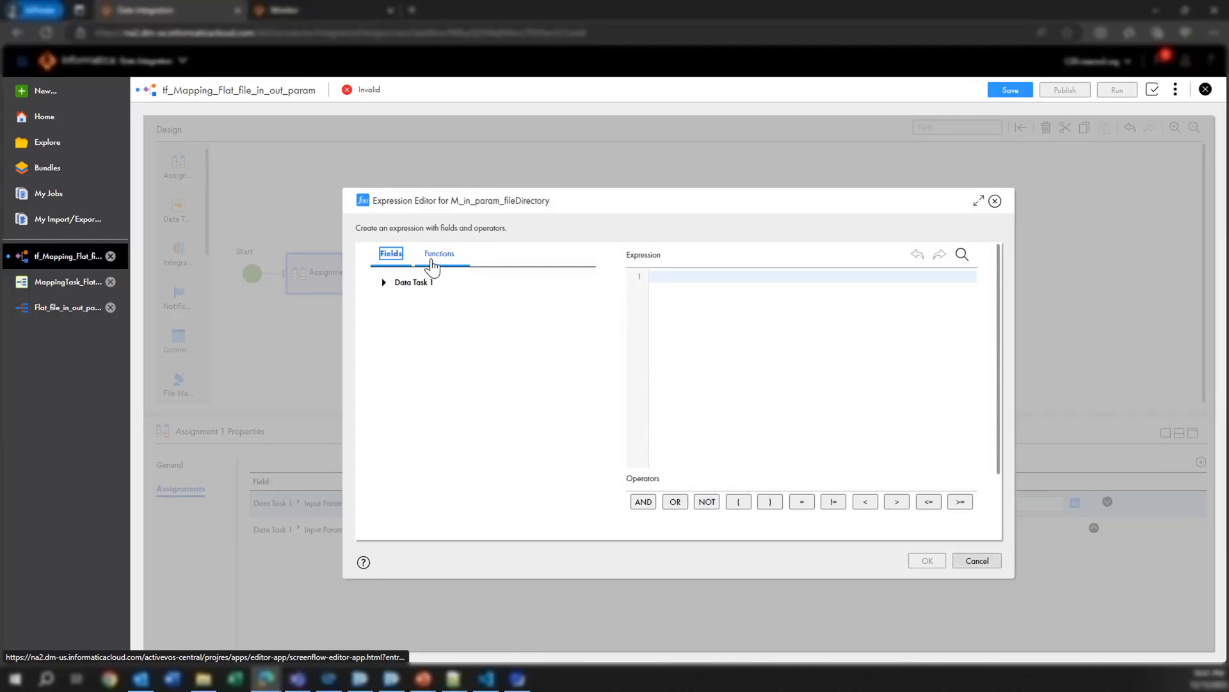
left_click(430, 264)
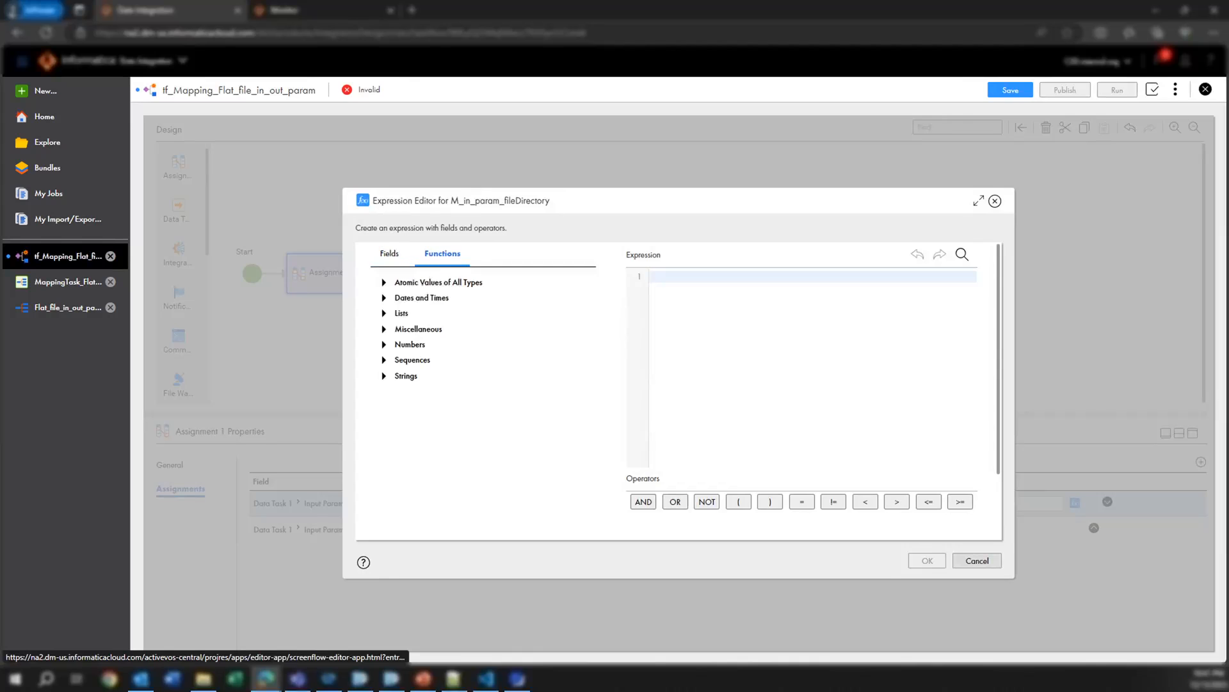
left_click(384, 297)
scroll(453, 421, "down", 4)
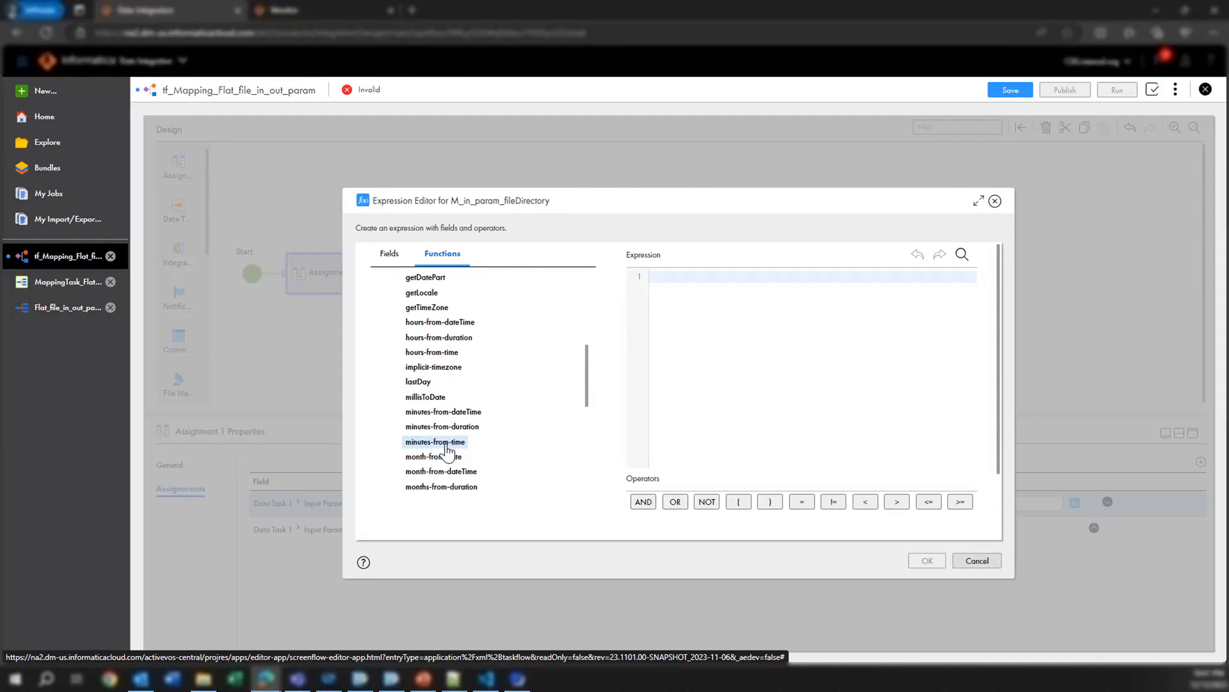
left_click(977, 560)
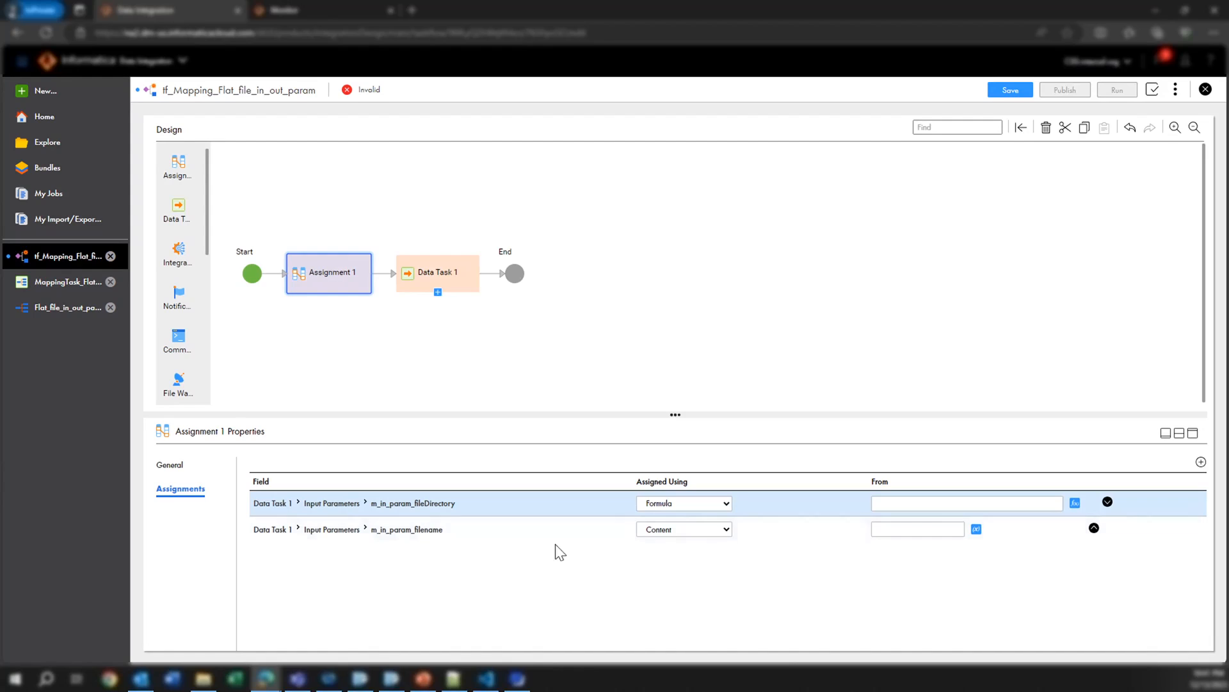
Assign m_in_param_filename using Formula, and look over the functions in its expression editor without entering an expression.
left_click(723, 530)
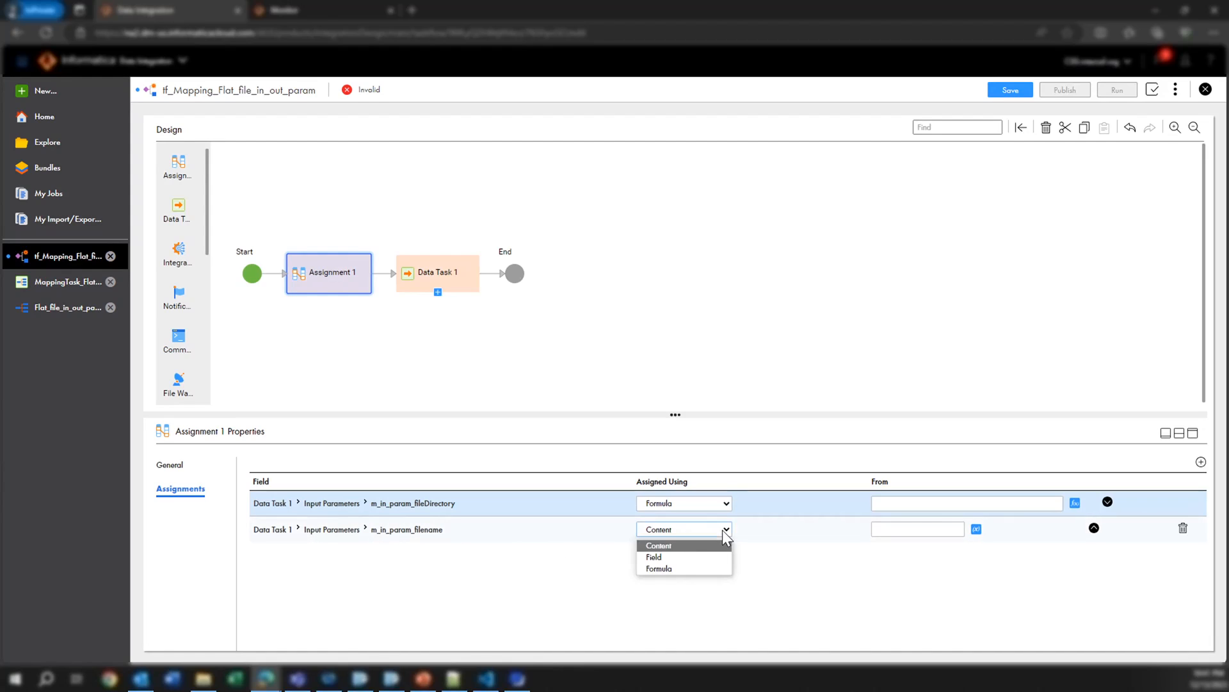
left_click(666, 567)
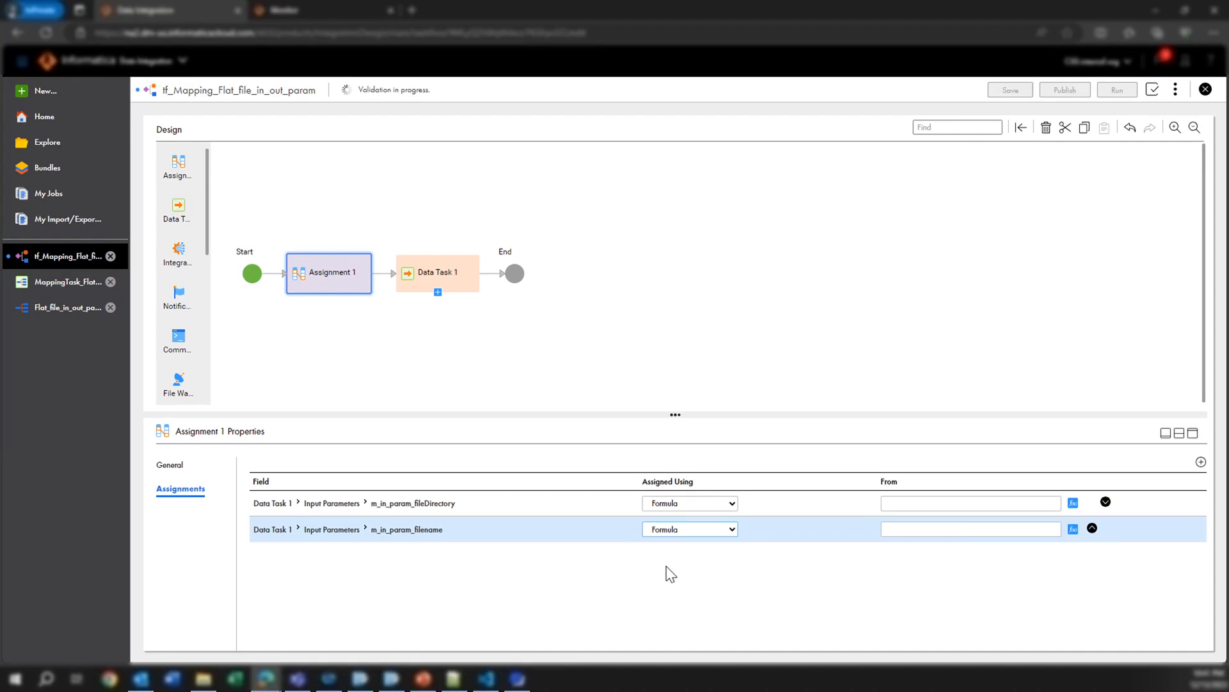
left_click(1071, 530)
left_click(437, 255)
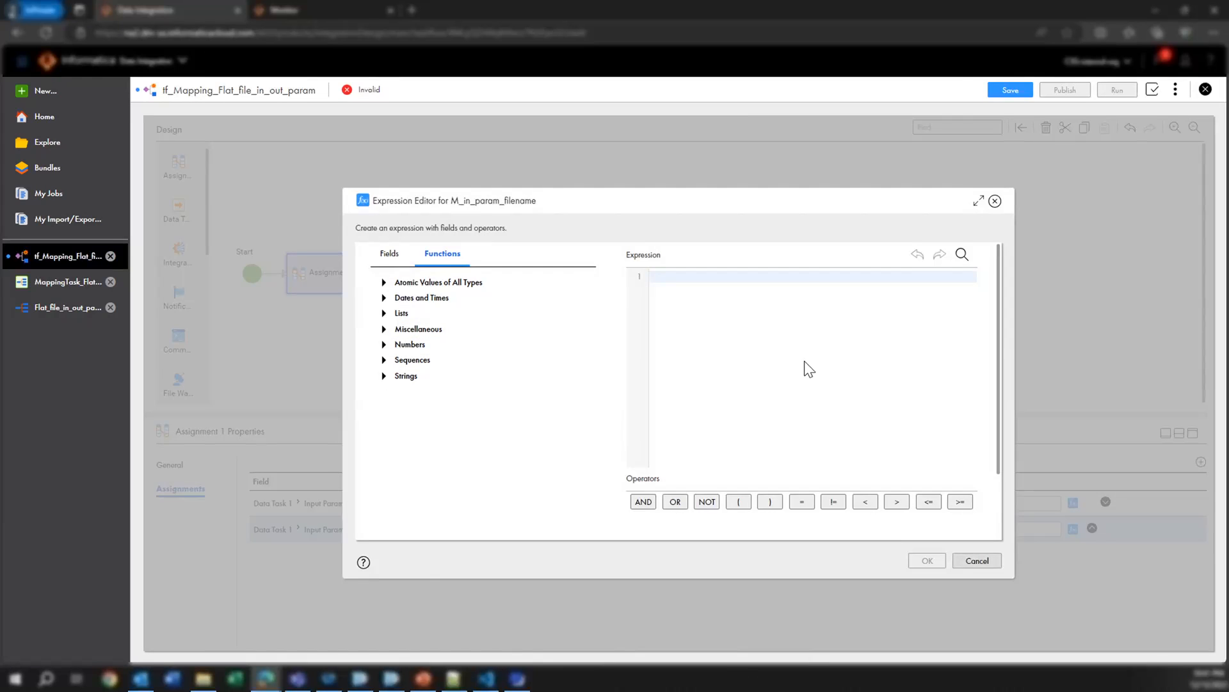
left_click(995, 201)
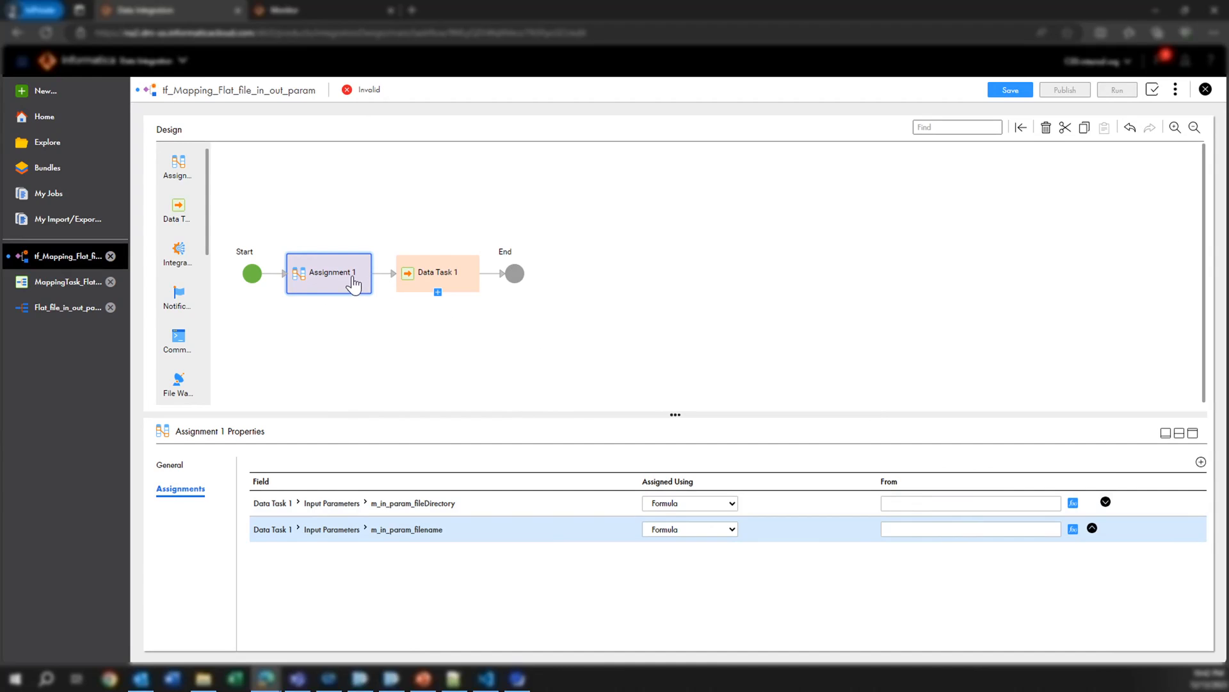
Delete the Assignment 1 step from the taskflow and save the taskflow.
key("Delete")
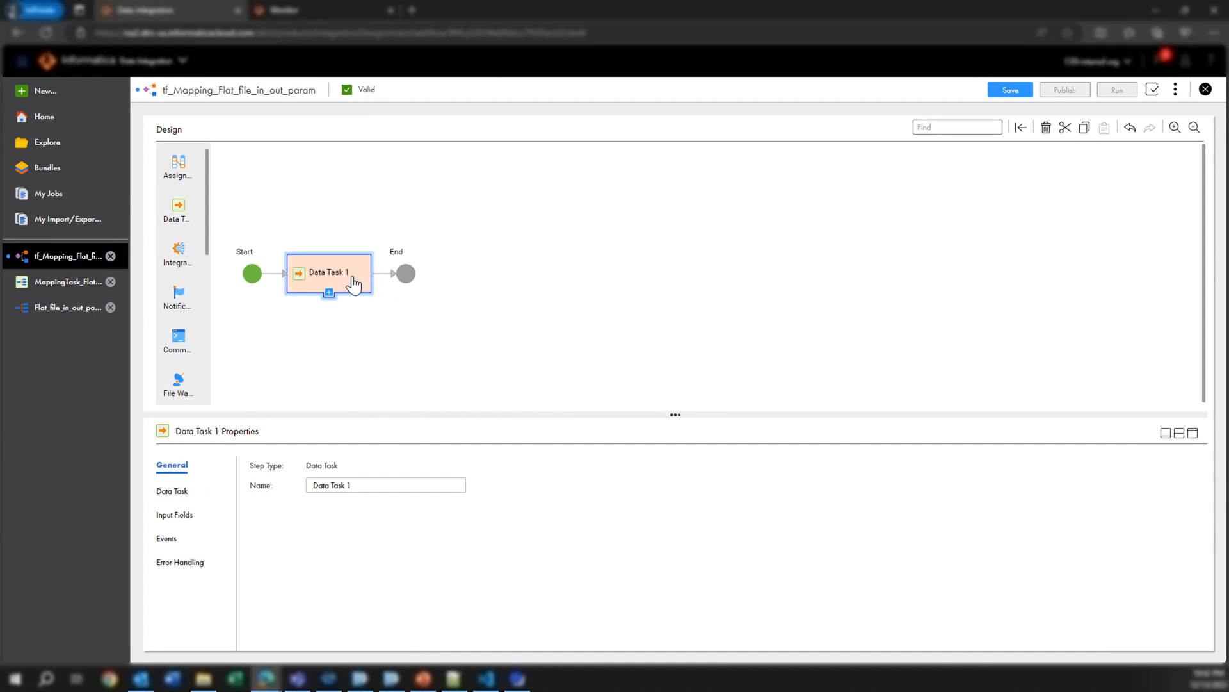
left_click(1019, 95)
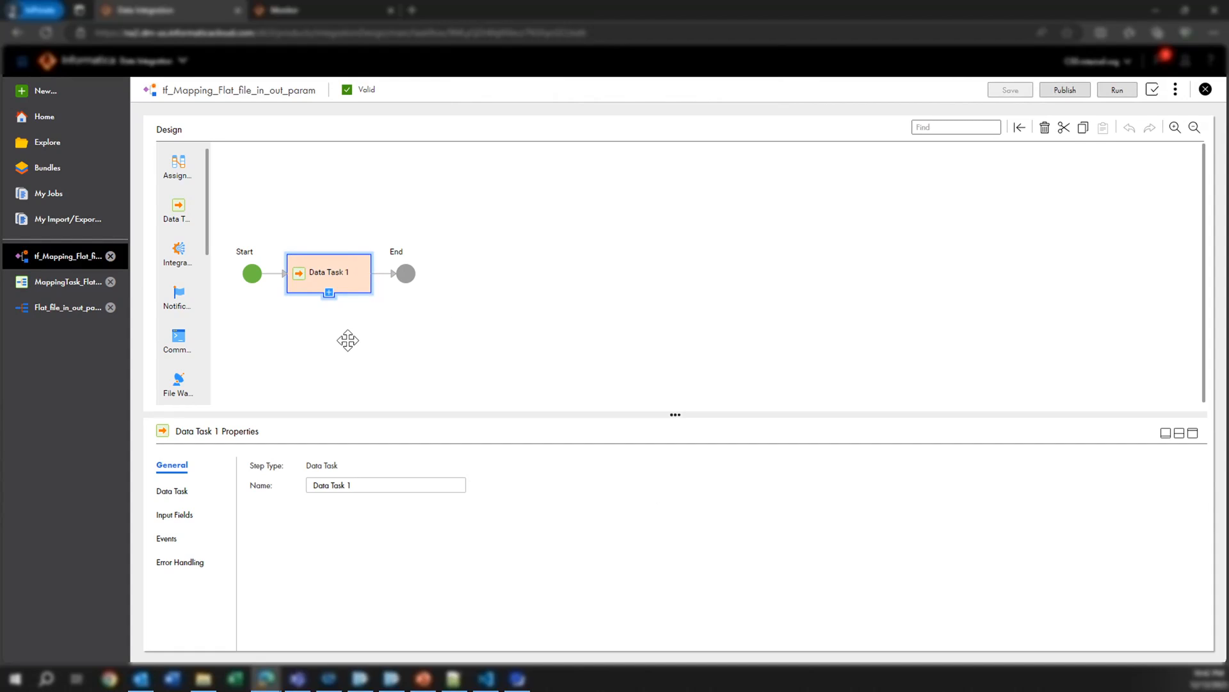
Publish and run the taskflow with Data Task 1's existing input fields, and refresh its job status in Monitor.
left_click(175, 515)
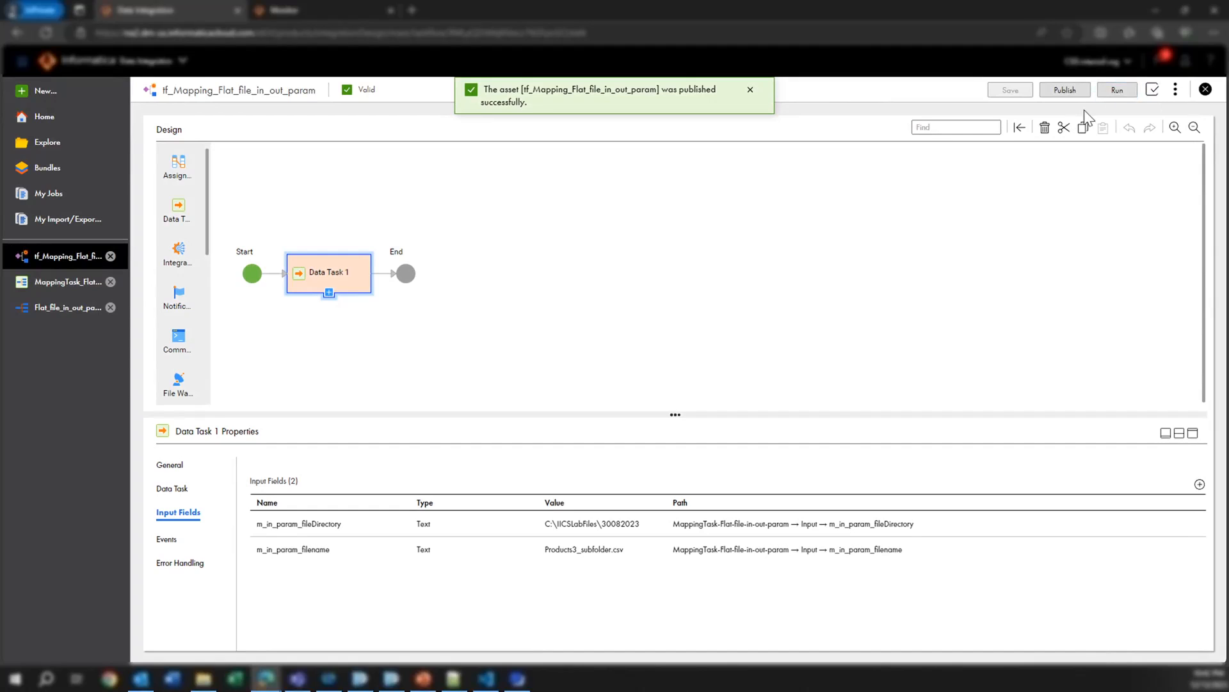
left_click(1127, 93)
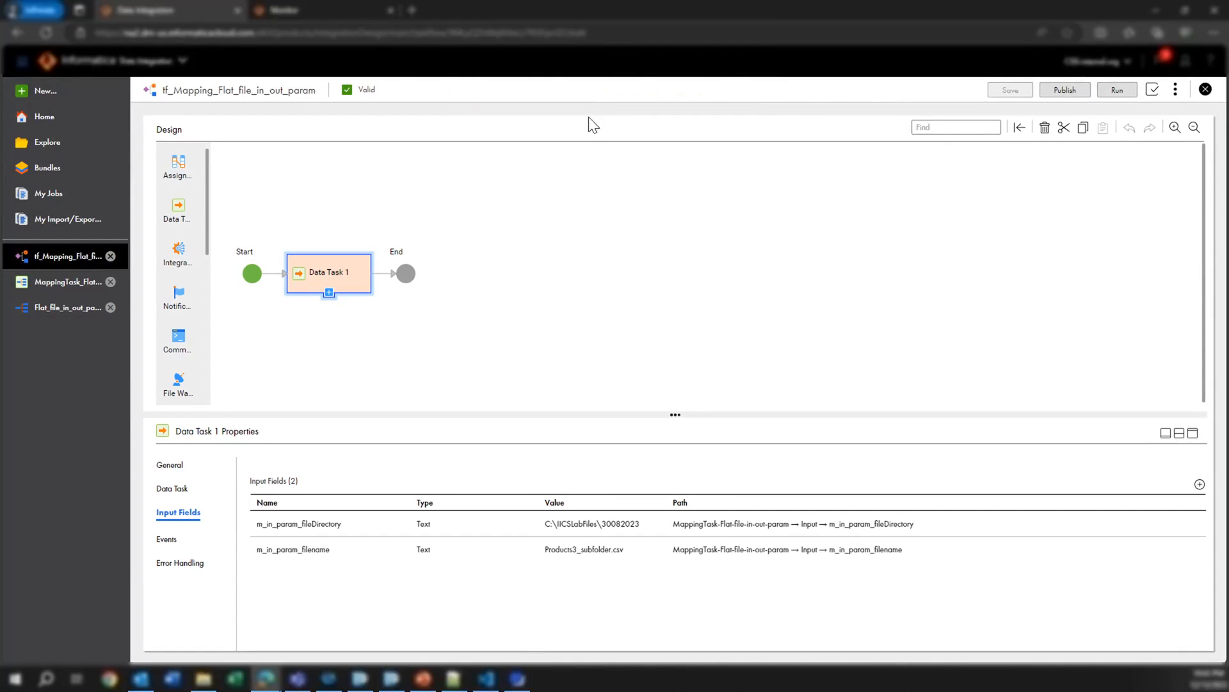
left_click(292, 18)
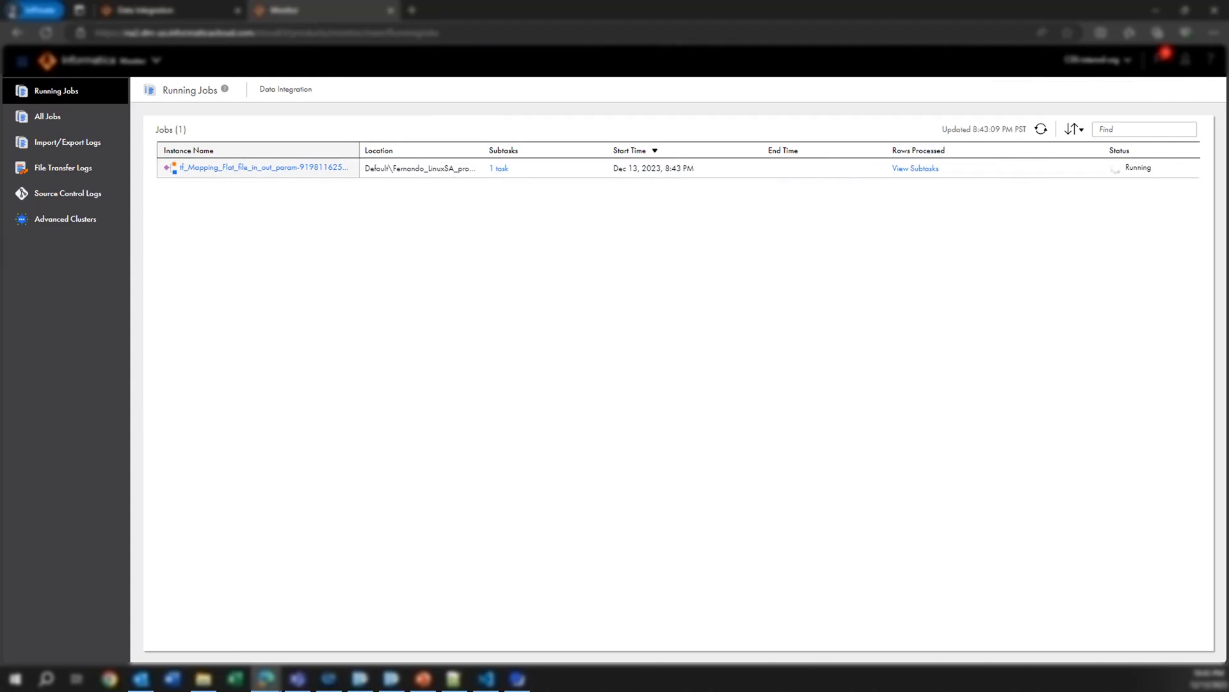
key("alt+Tab")
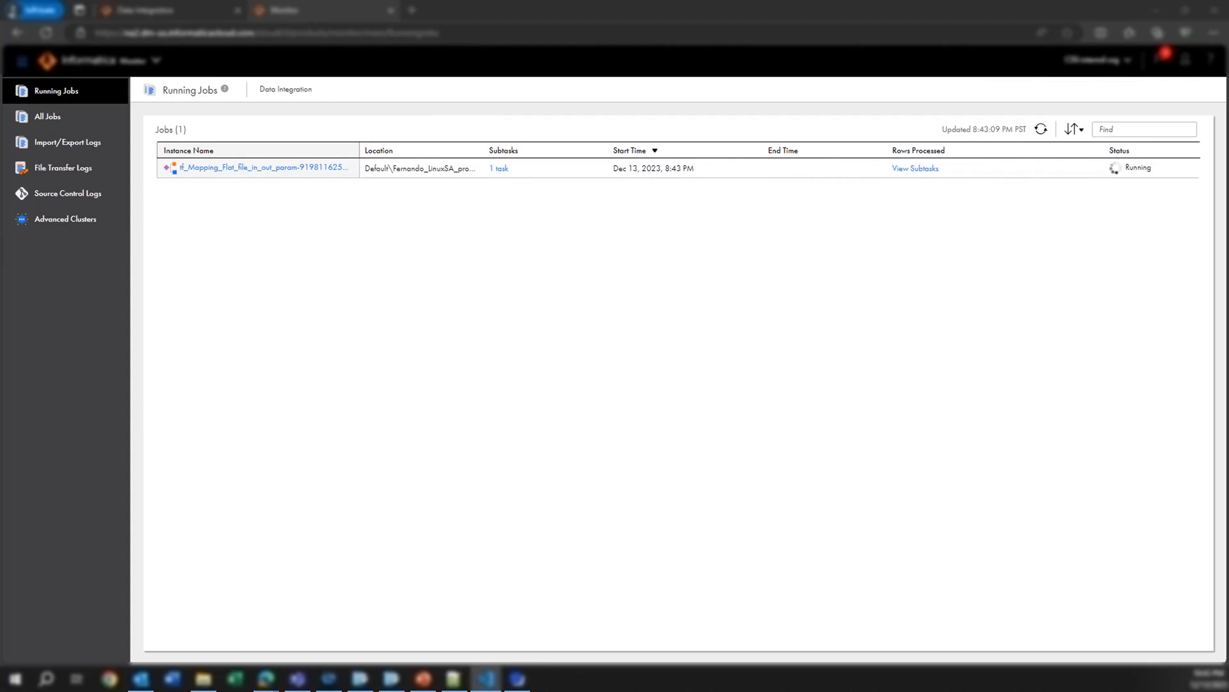
key("alt+Tab")
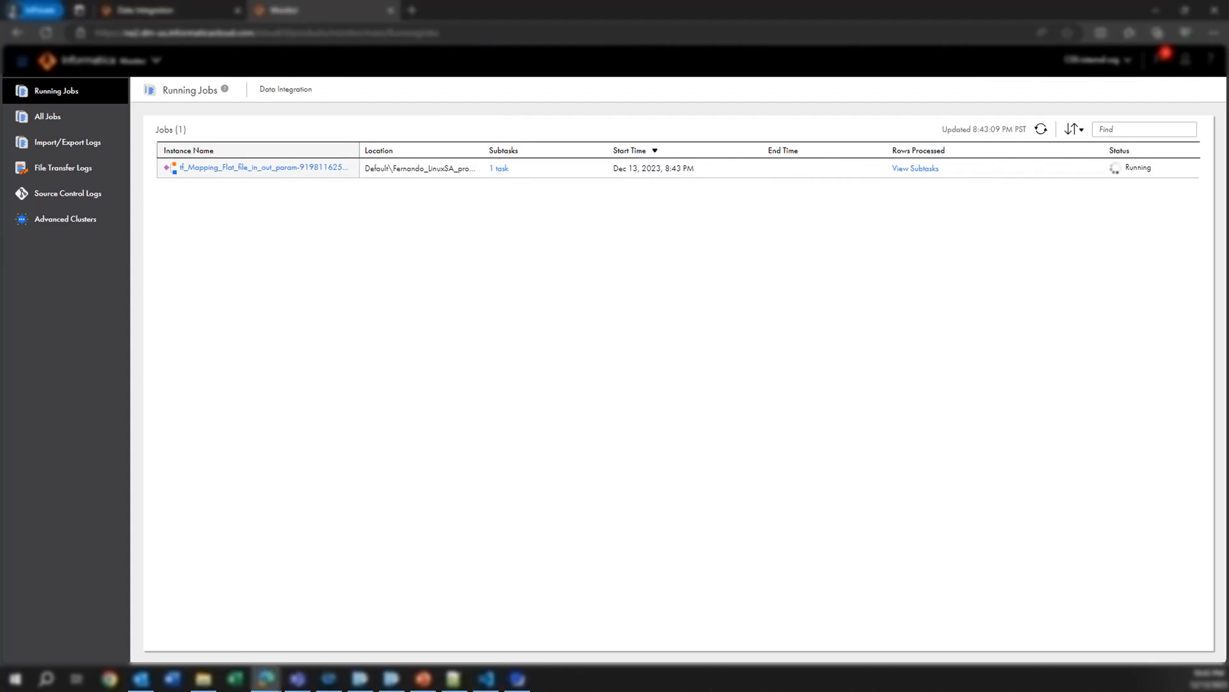
left_click(1041, 130)
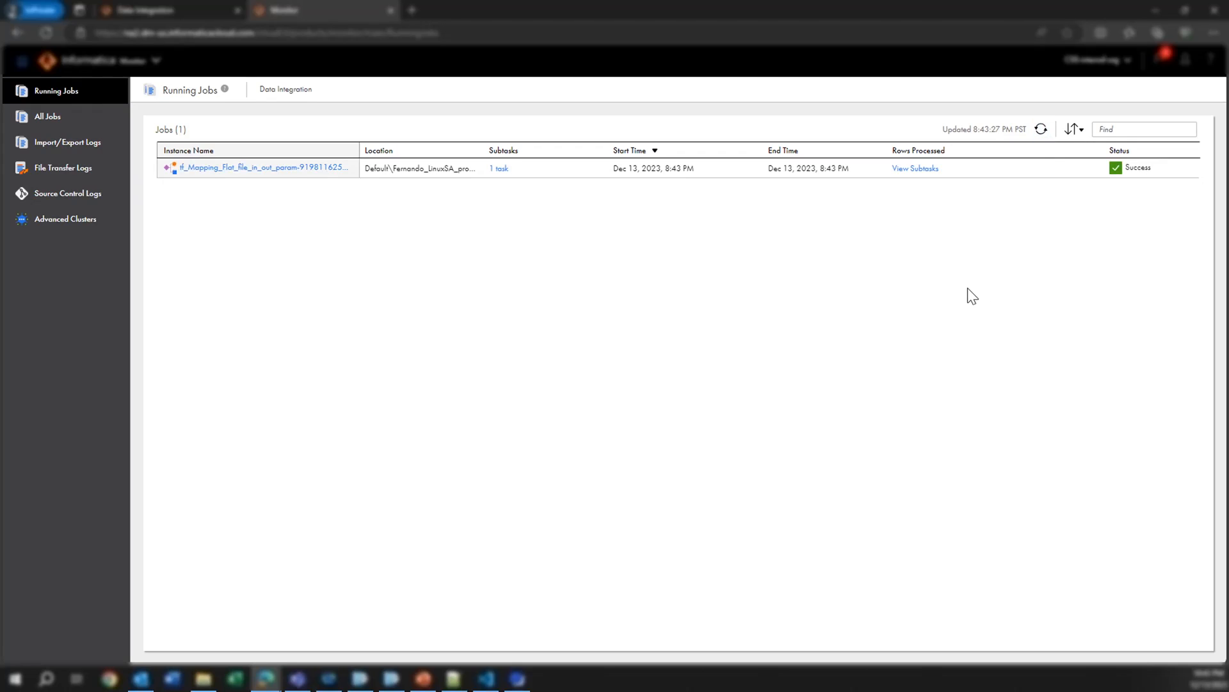
Open the run's mapping task subtask and compare the directory and filename in its job payload with the 30082023 folder in File Explorer.
left_click(501, 169)
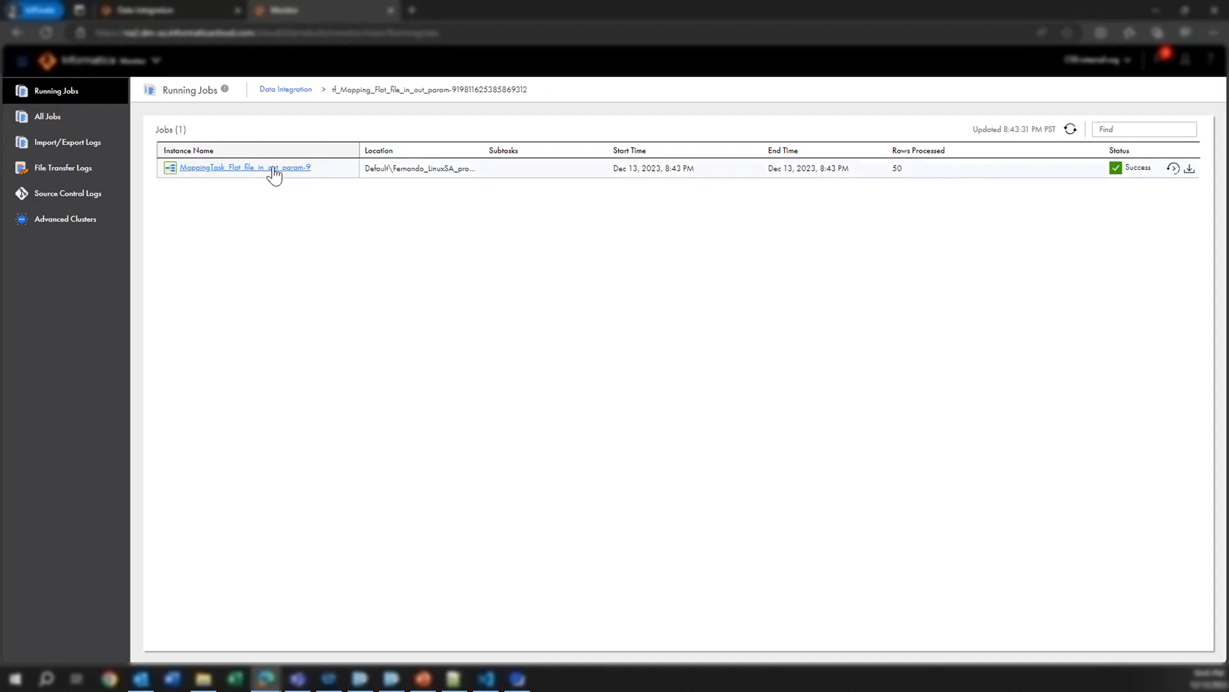
left_click(273, 168)
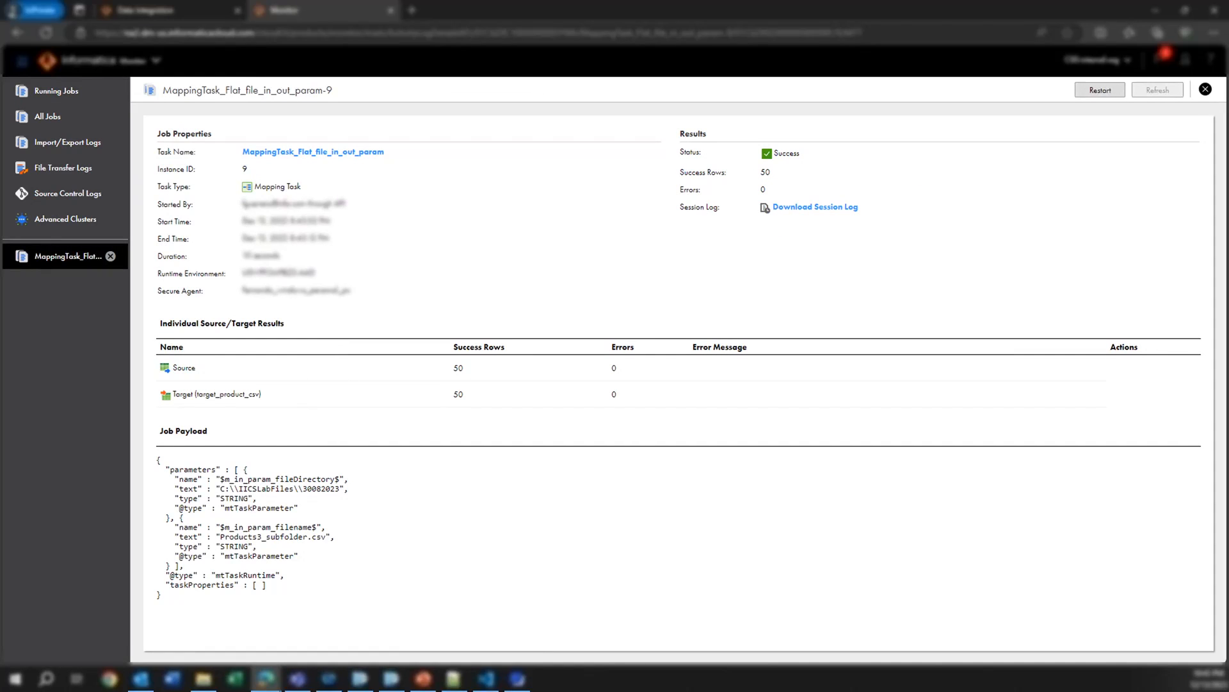
left_click_drag(220, 489, 346, 488)
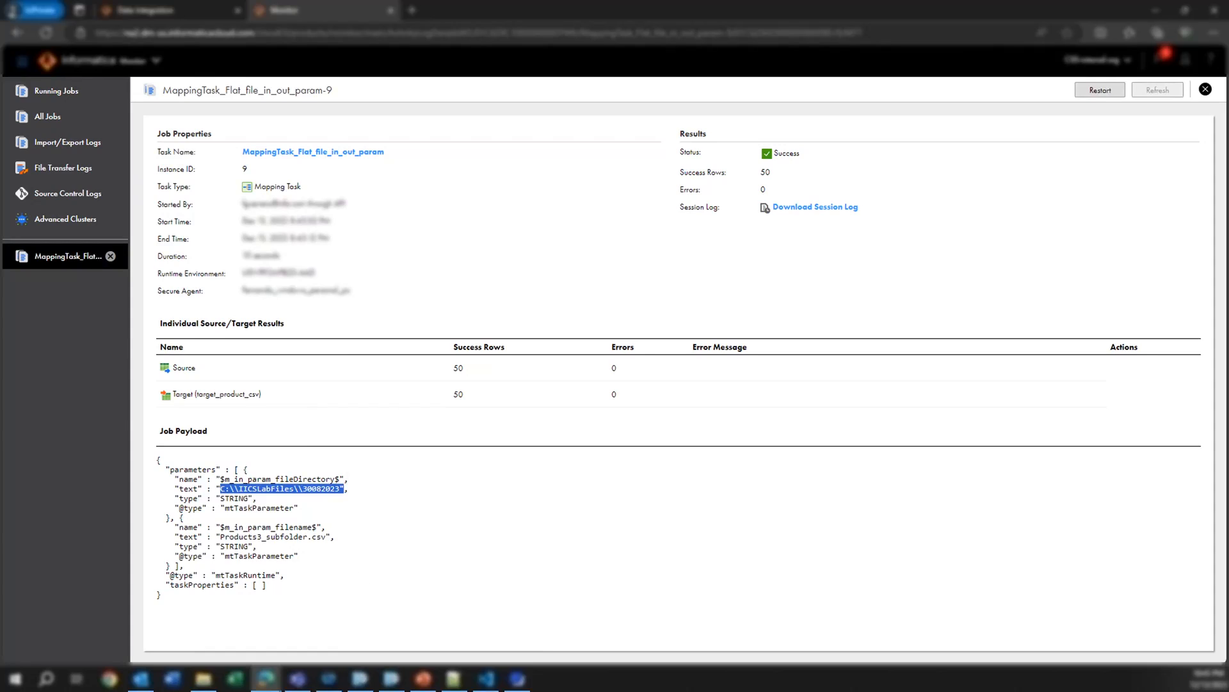
left_click(204, 678)
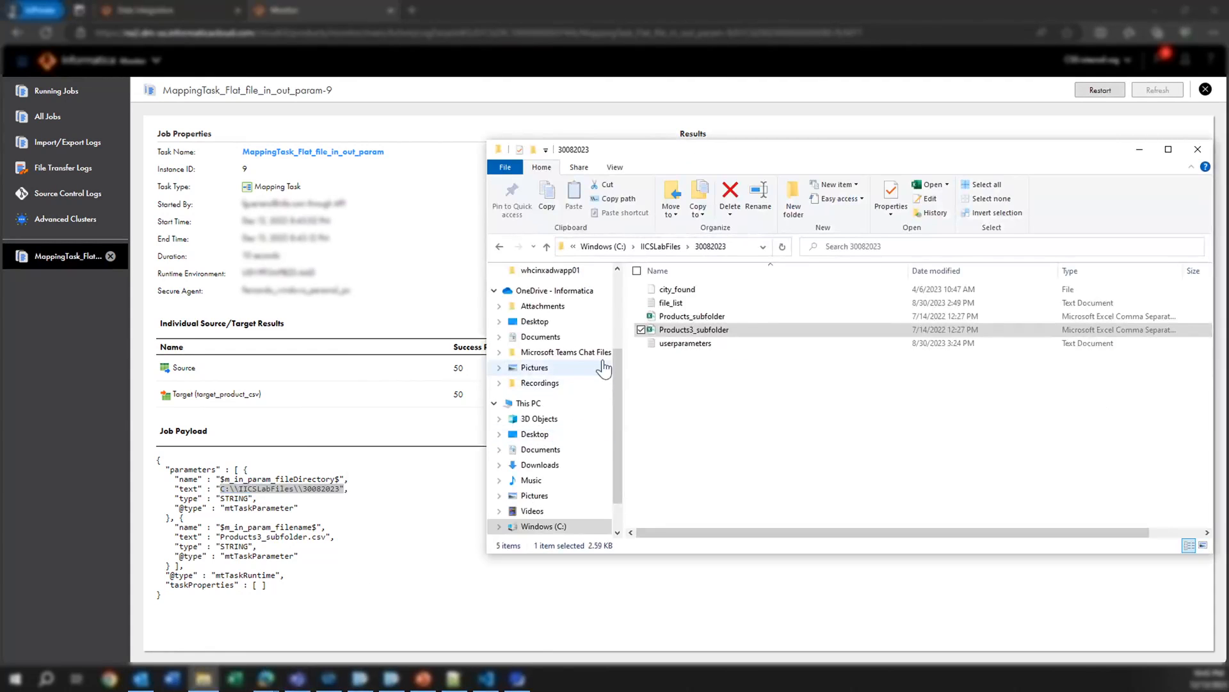
left_click(735, 247)
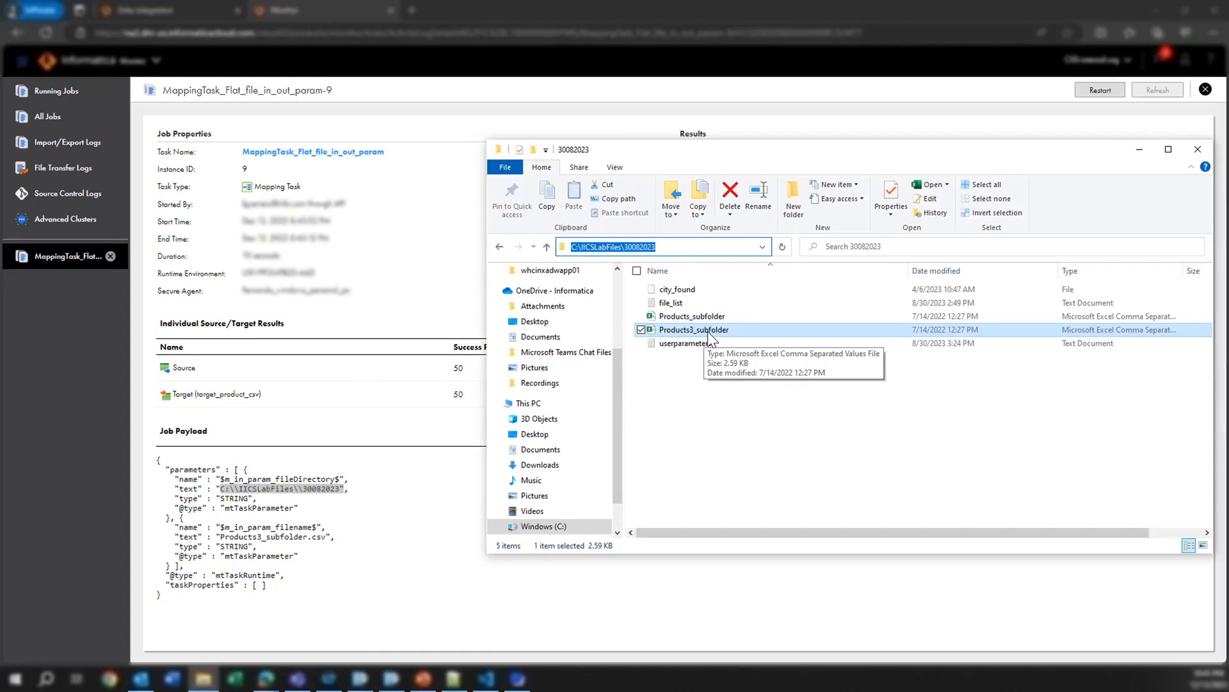
left_click(425, 308)
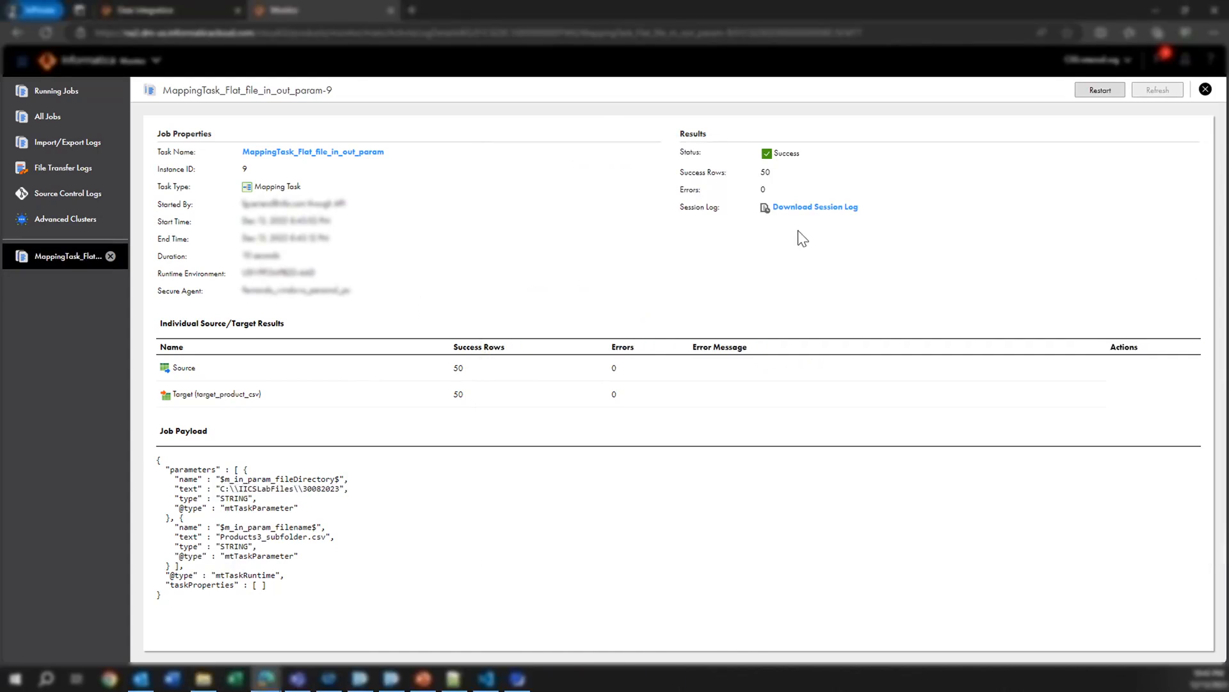
Download and open the mapping task's session log, and examine the line naming the input source file that was read.
left_click(817, 209)
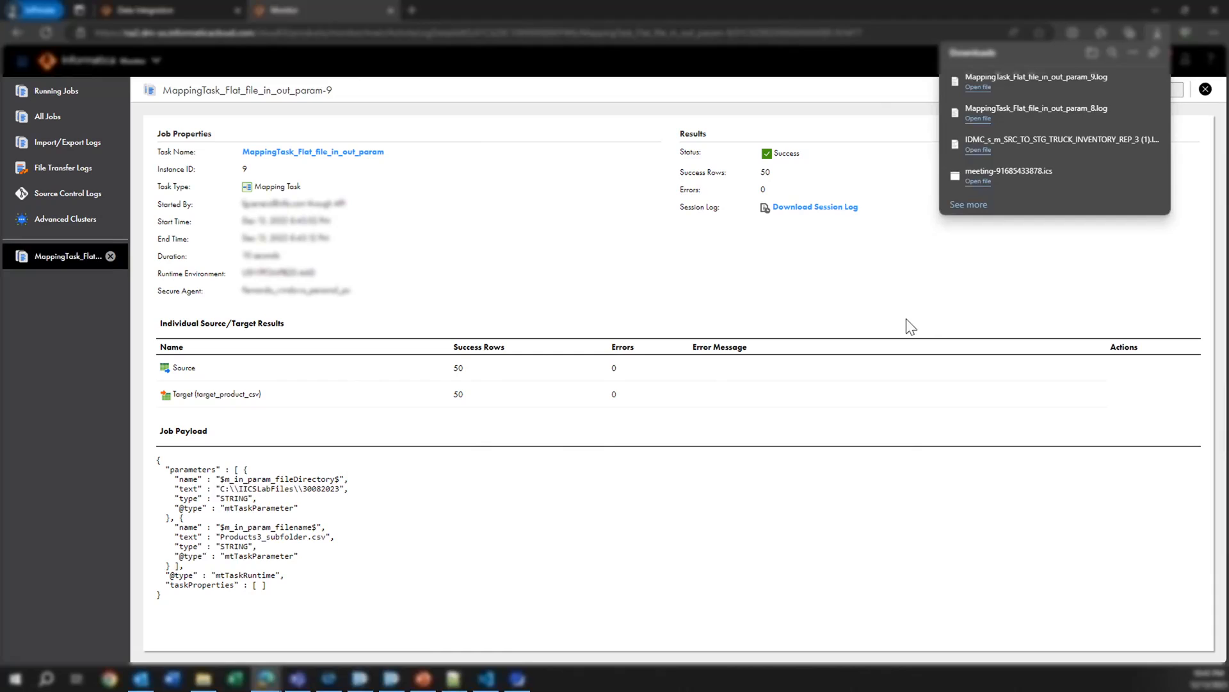
left_click(977, 87)
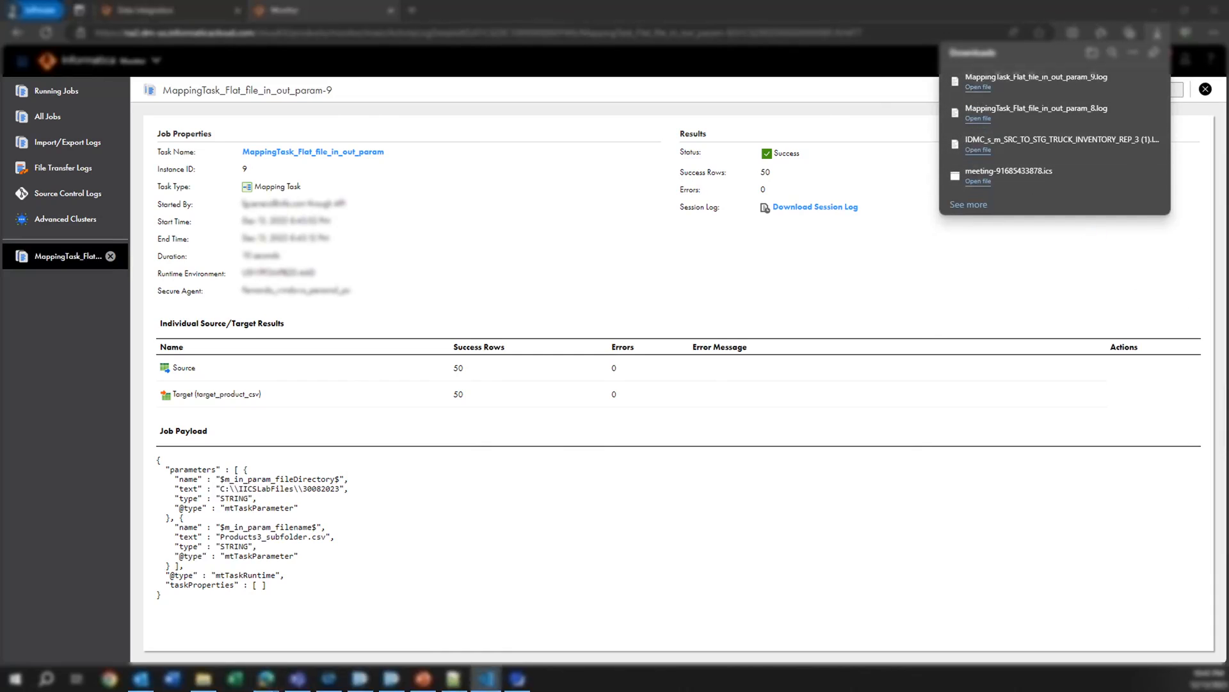
left_click_drag(1228, 177, 503, 95)
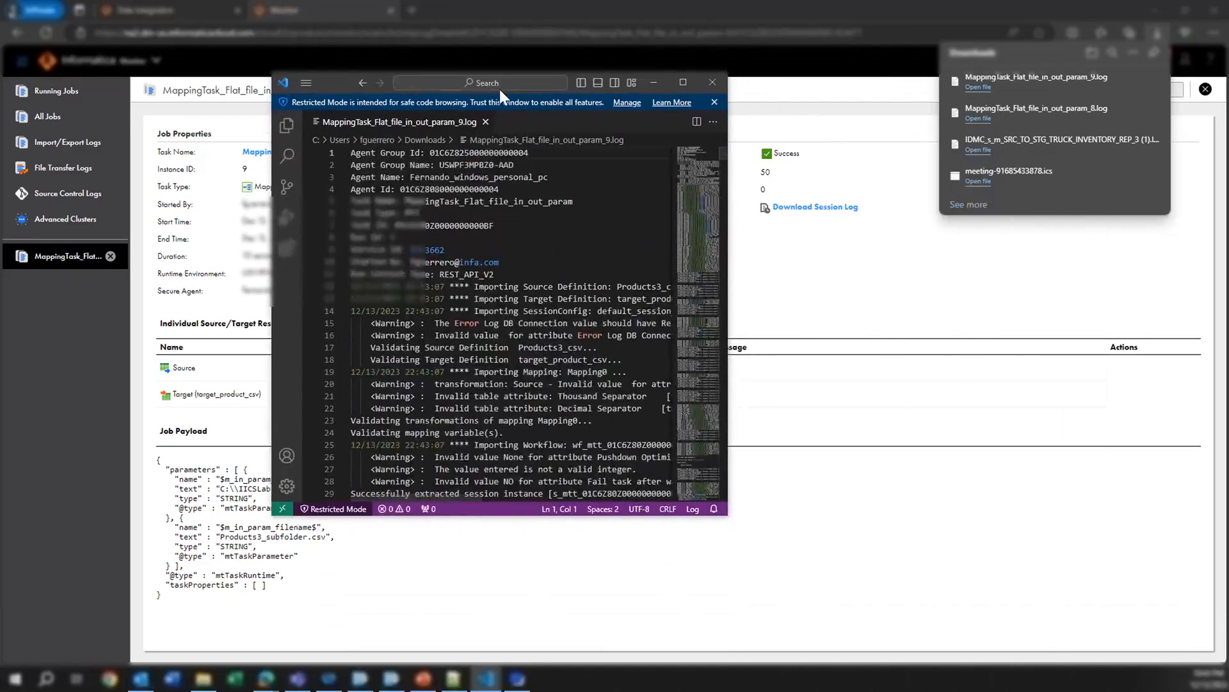
left_click(690, 87)
scroll(608, 359, "down", 20)
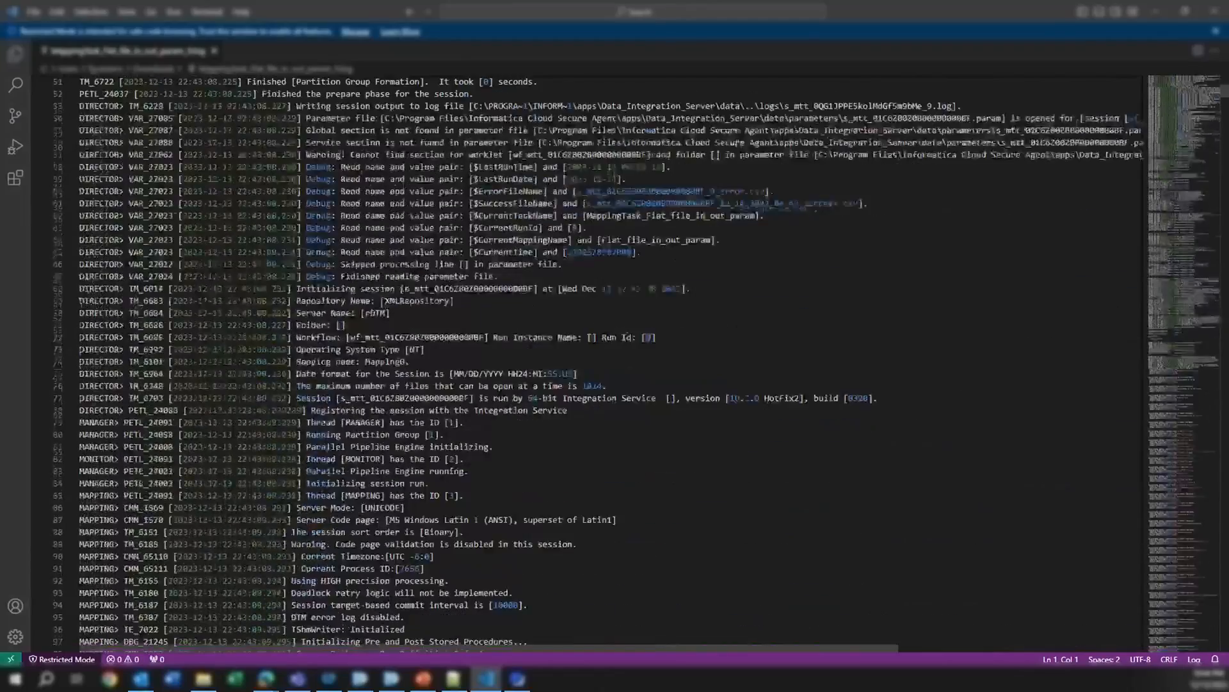
scroll(608, 359, "down", 20)
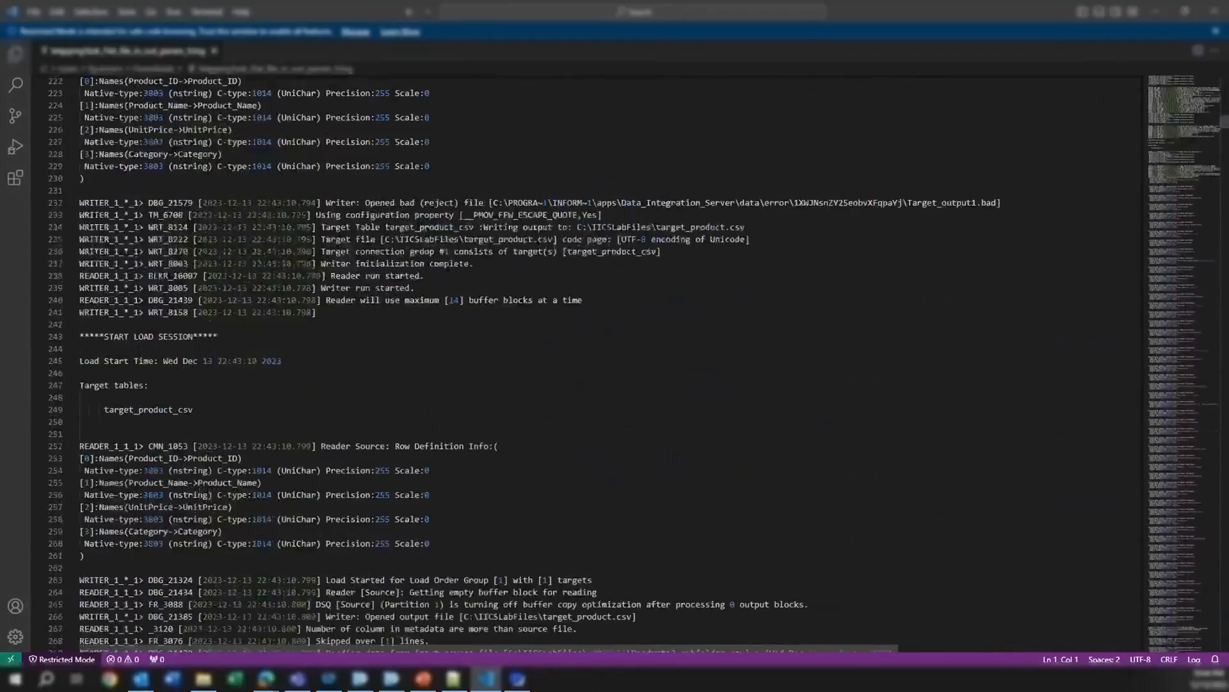
scroll(608, 358, "up", 4)
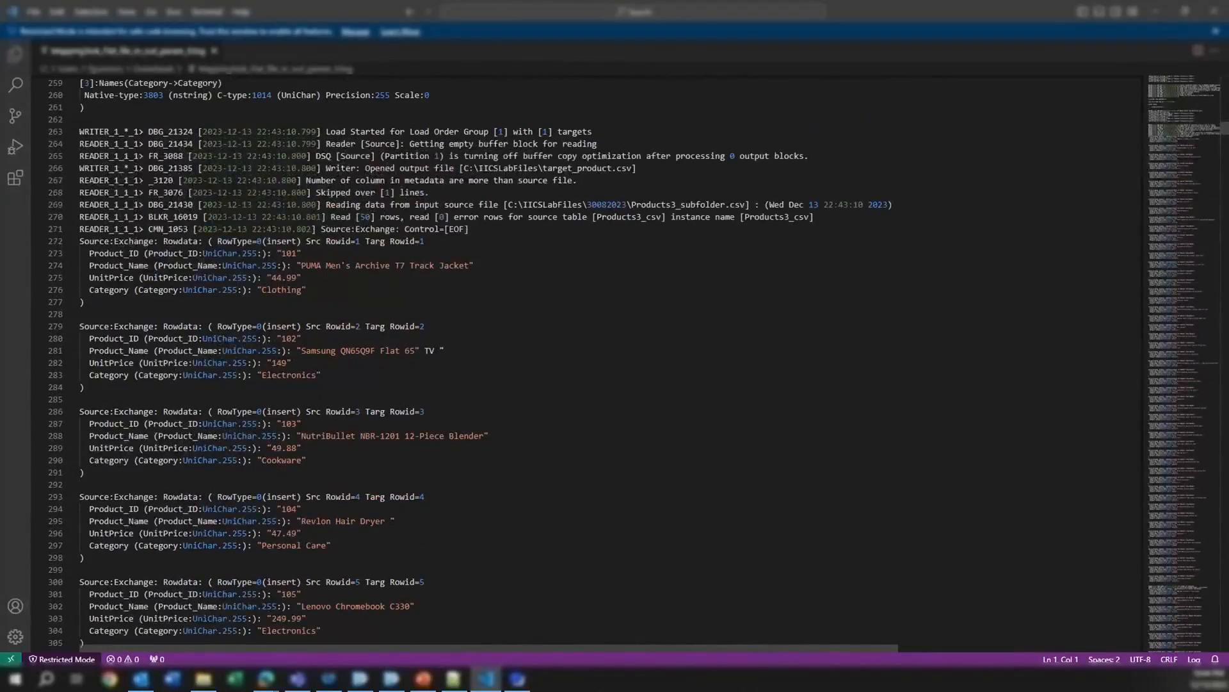
scroll(608, 358, "up", 1)
left_click_drag(325, 236, 755, 236)
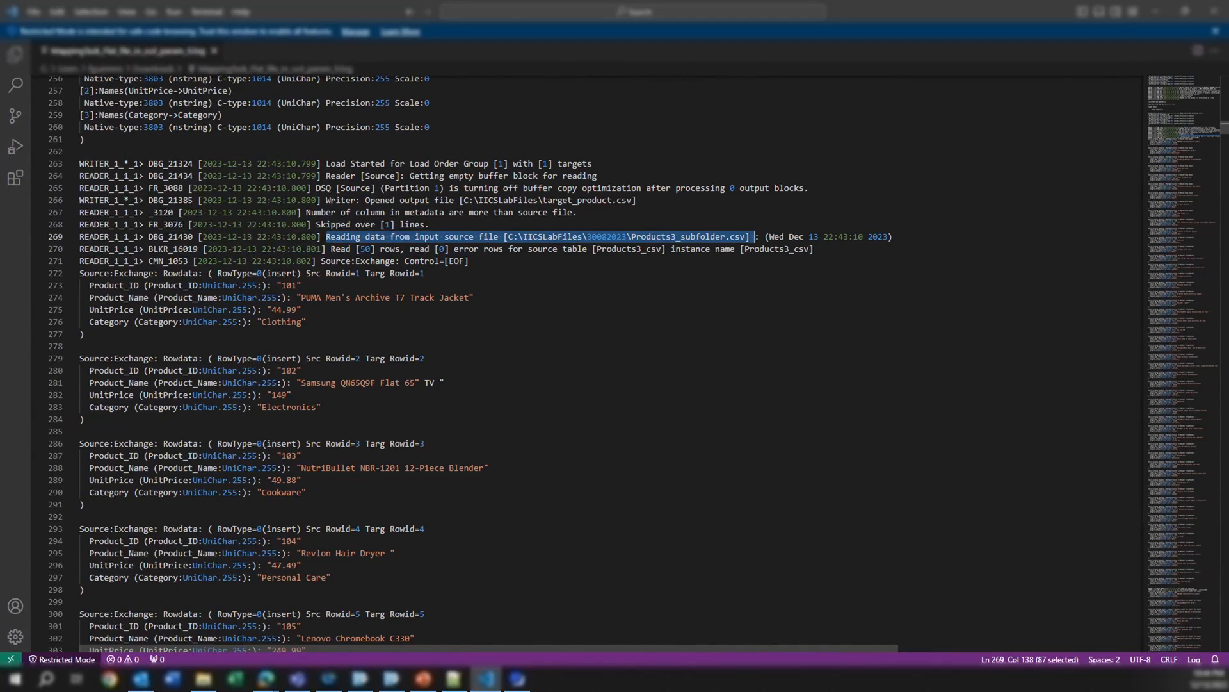
left_click(1156, 11)
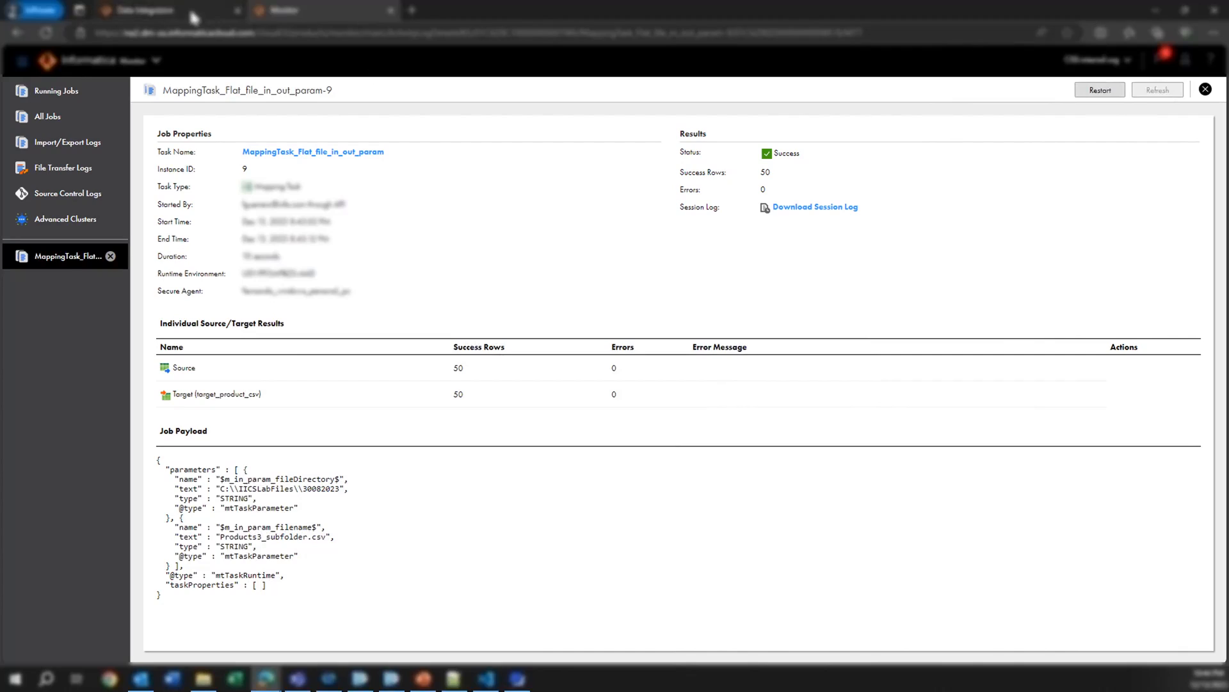
Review the directory and filename parameters in the mapping task and the Flat_file_in_out_param mapping, and return to the taskflow's input fields.
left_click(160, 10)
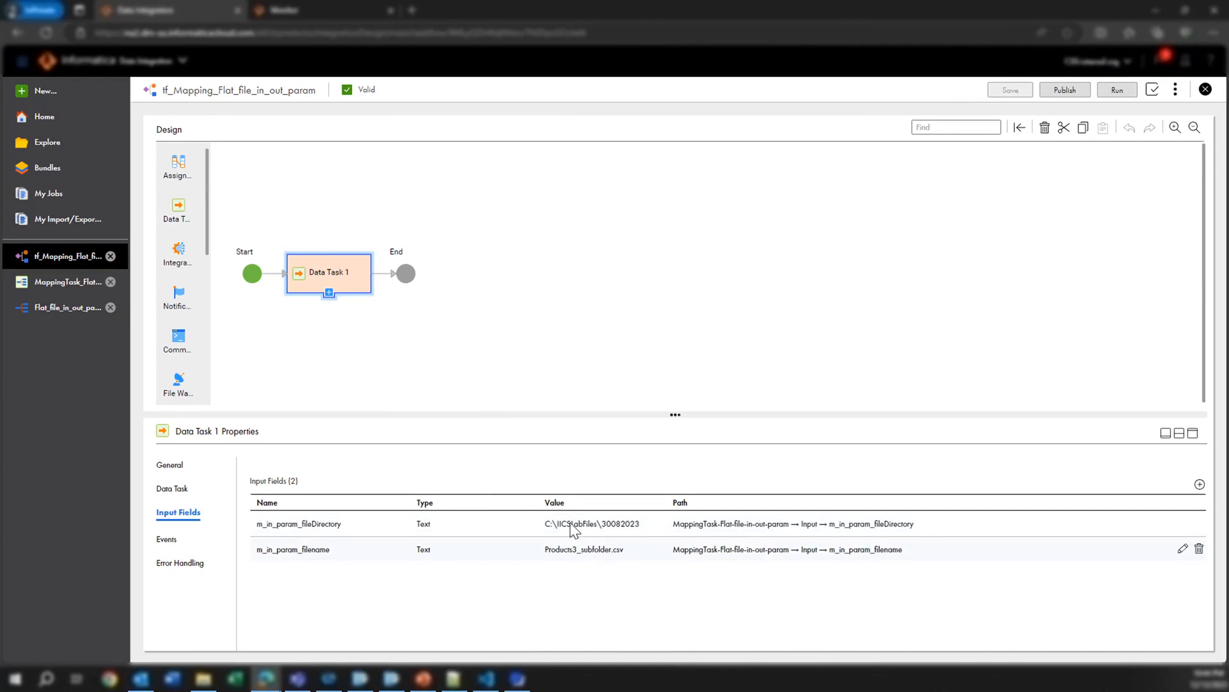
left_click(56, 295)
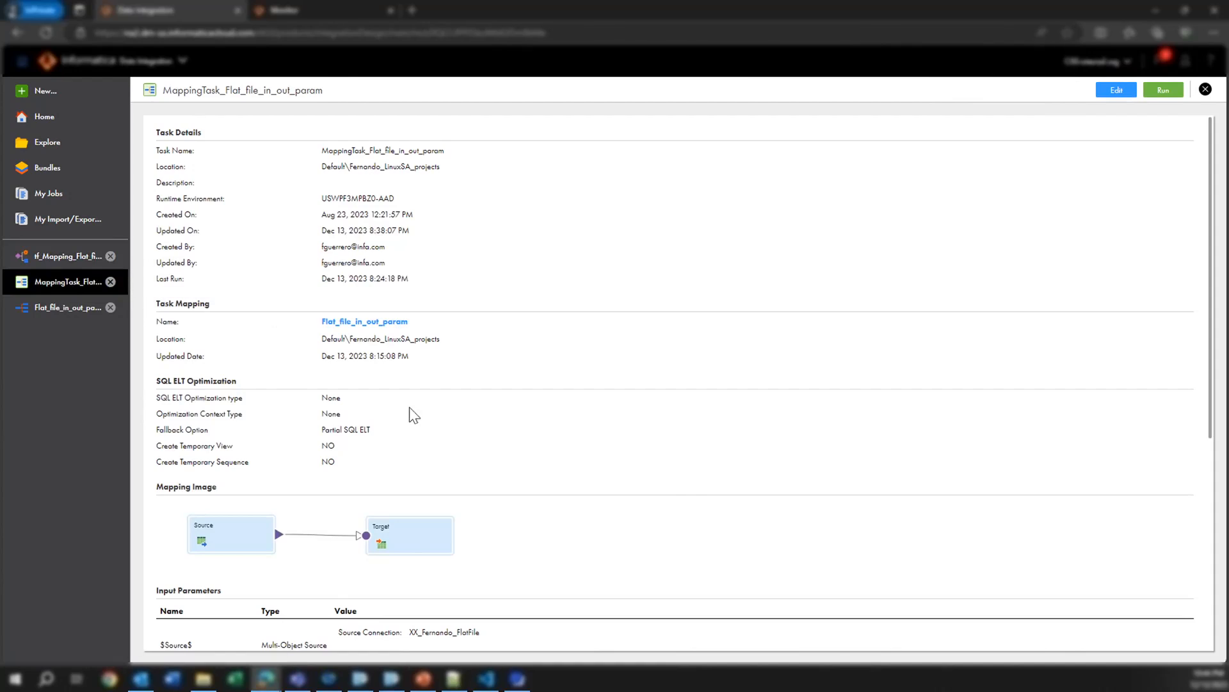
scroll(412, 417, "down", 5)
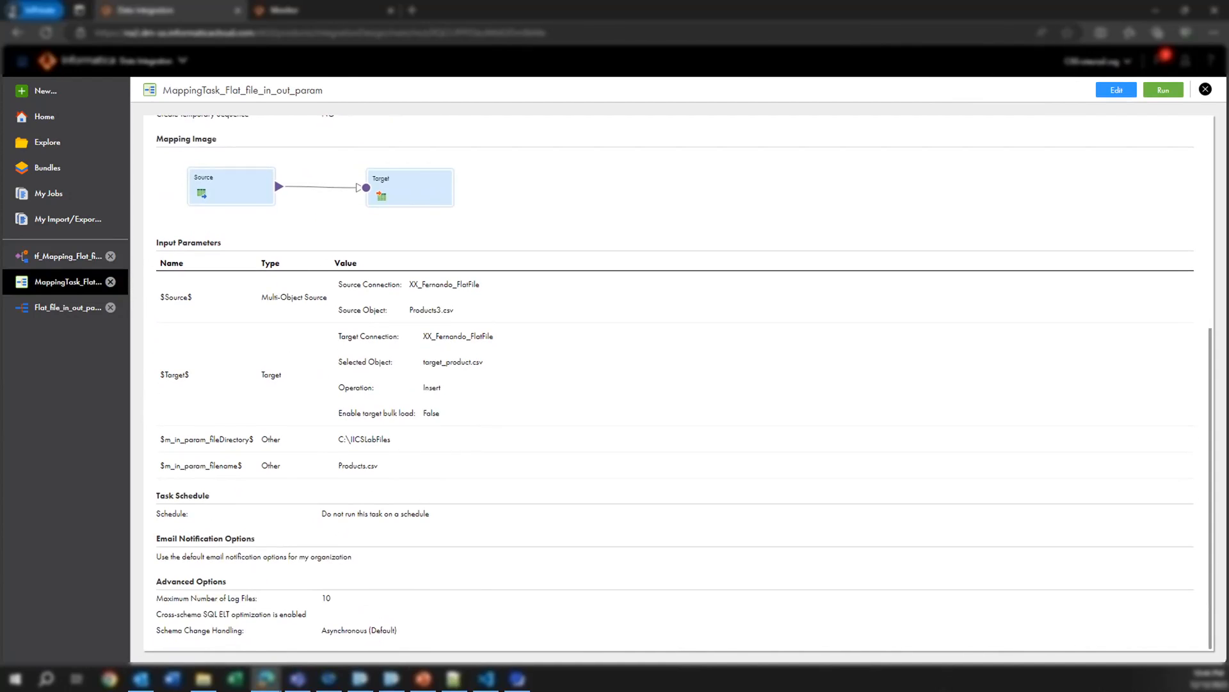
left_click(70, 308)
scroll(346, 509, "up", 5)
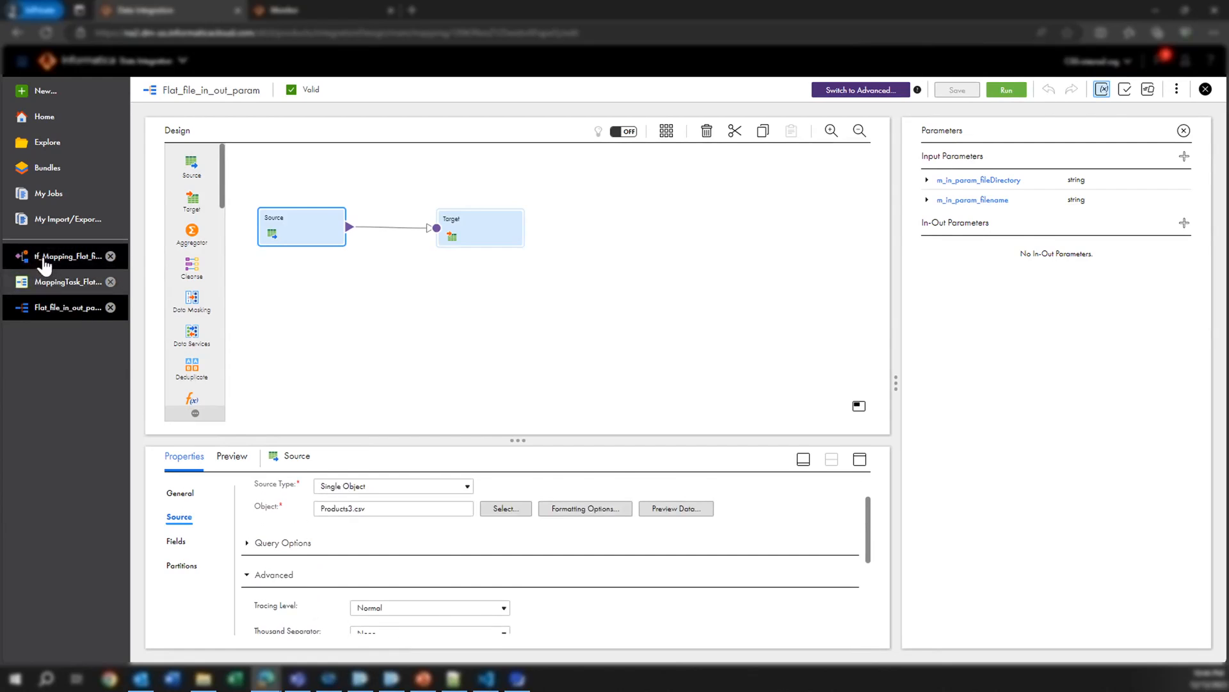
left_click(46, 259)
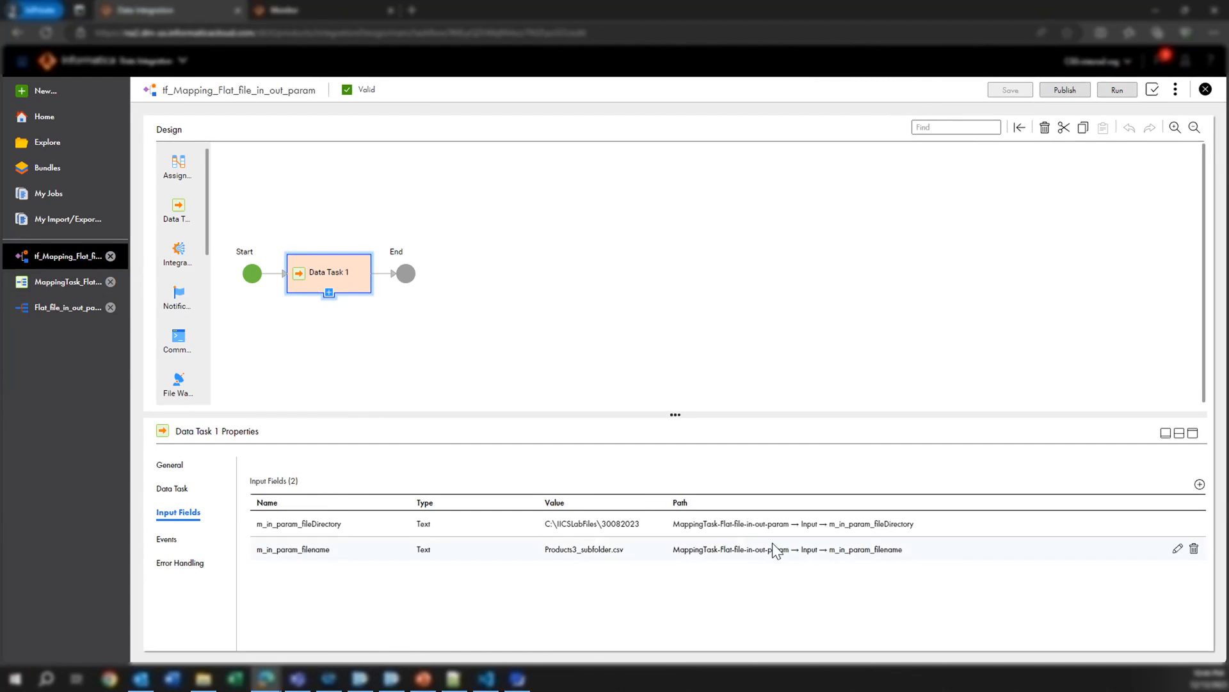